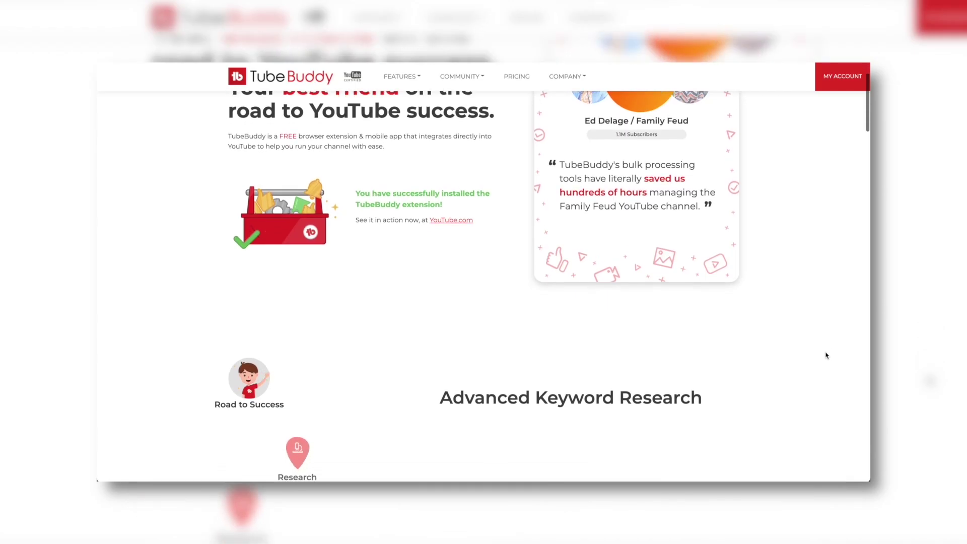
# Scroll down the TubeBuddy site to the pricing plans: Pro $9, Star $19, Legend $49.
pyautogui.scroll(-3, 826, 355)
pyautogui.scroll(-3, 825, 355)
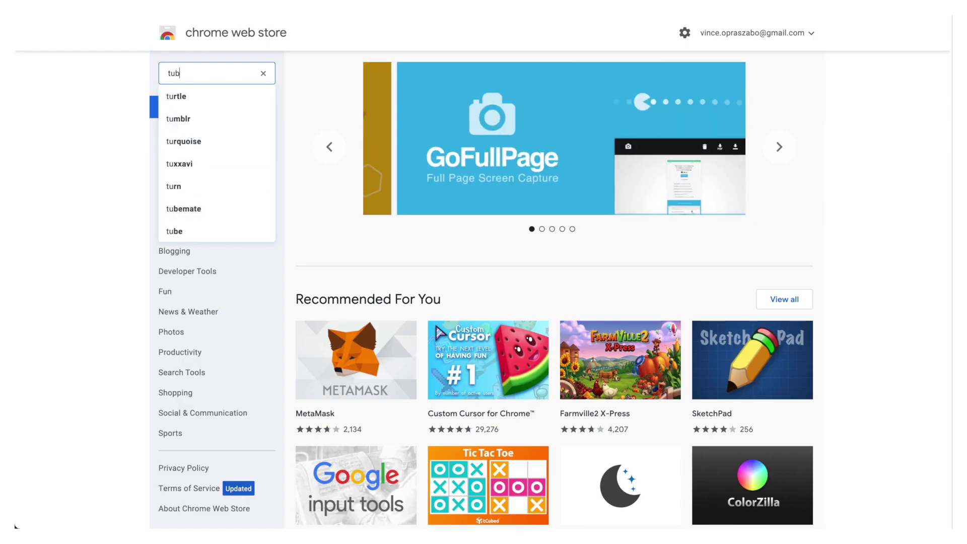
# Search the Chrome Web Store for 'tubebuddy' to find the extension.
pyautogui.write('ebuddy')
pyautogui.press('Return')
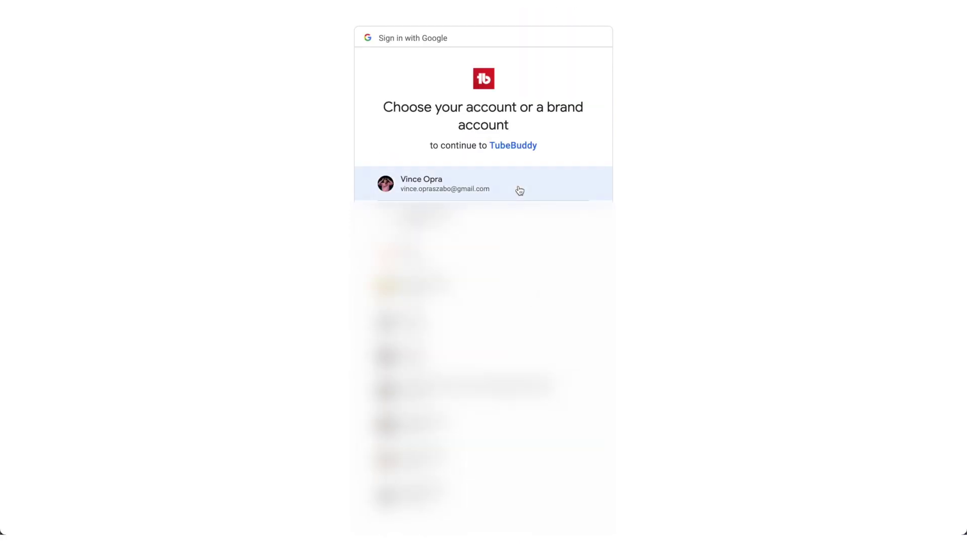
# Choose the Google account and allow TubeBuddy access to it.
pyautogui.click(451, 324)
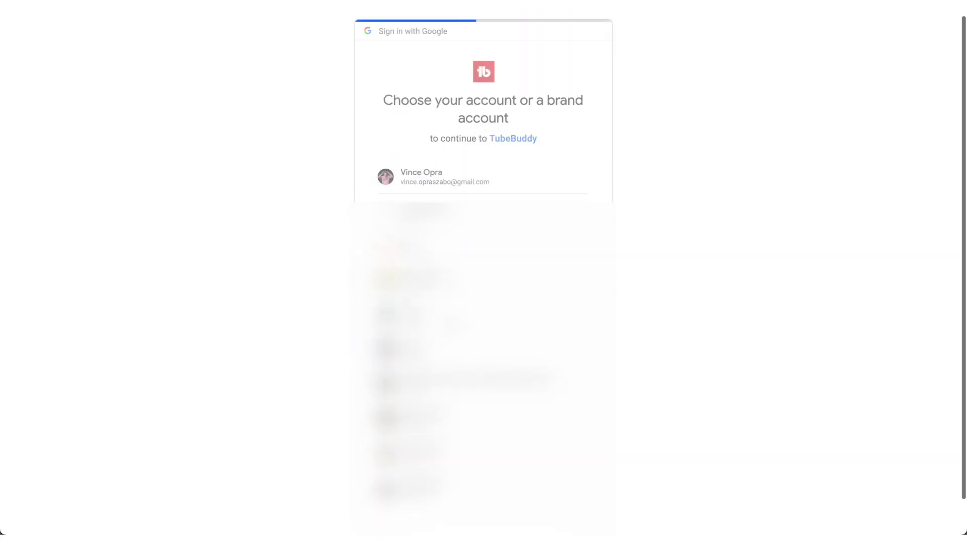
pyautogui.click(534, 450)
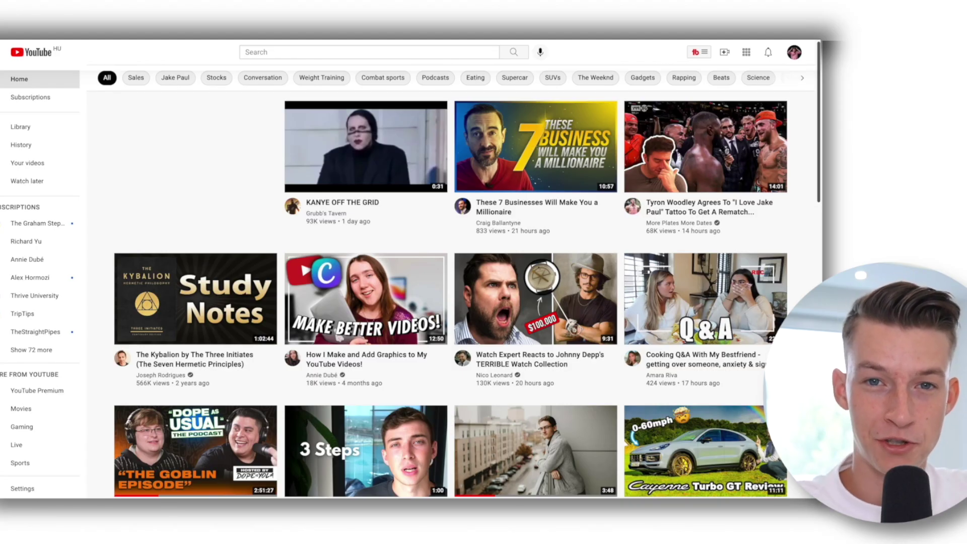
# Launch Keyword Explorer from the TubeBuddy toolbar menu on YouTube.
pyautogui.click(700, 54)
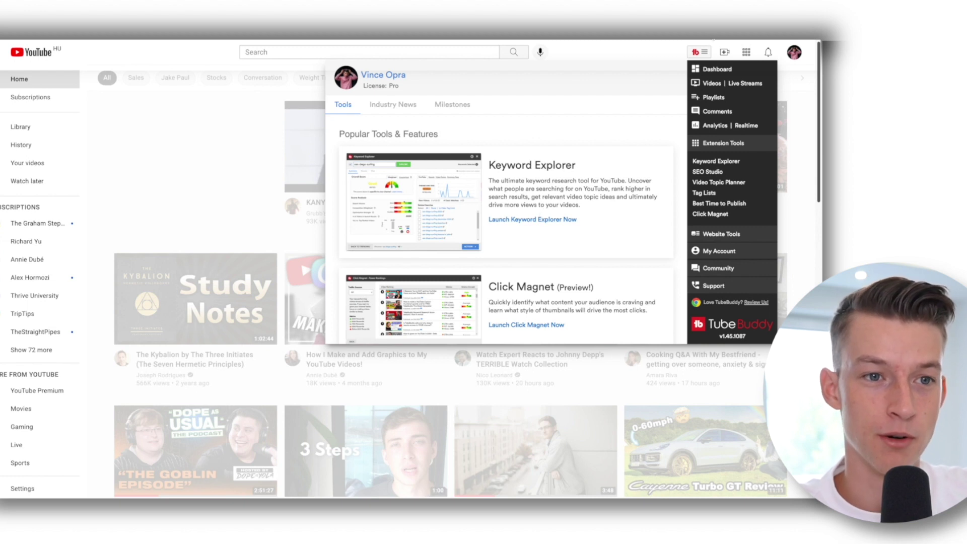
pyautogui.click(697, 51)
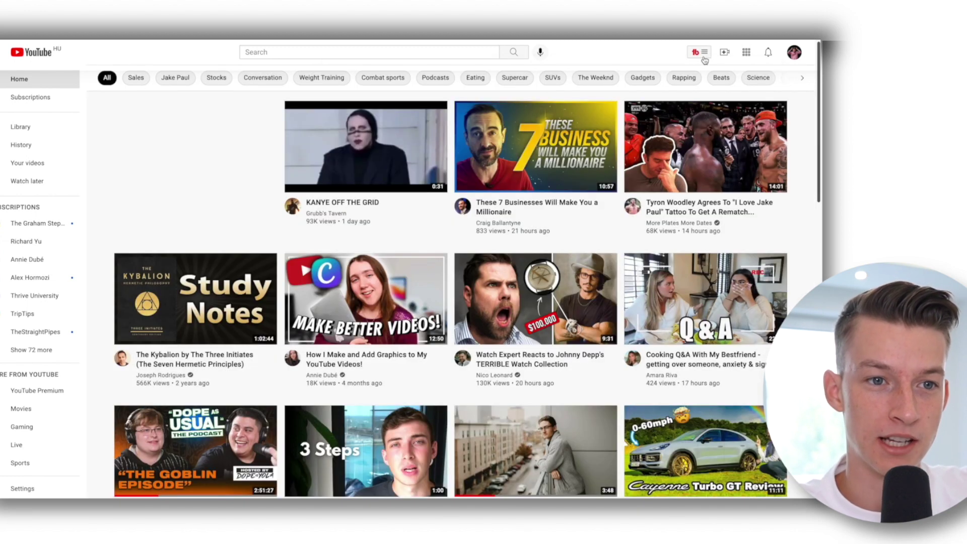
pyautogui.click(705, 59)
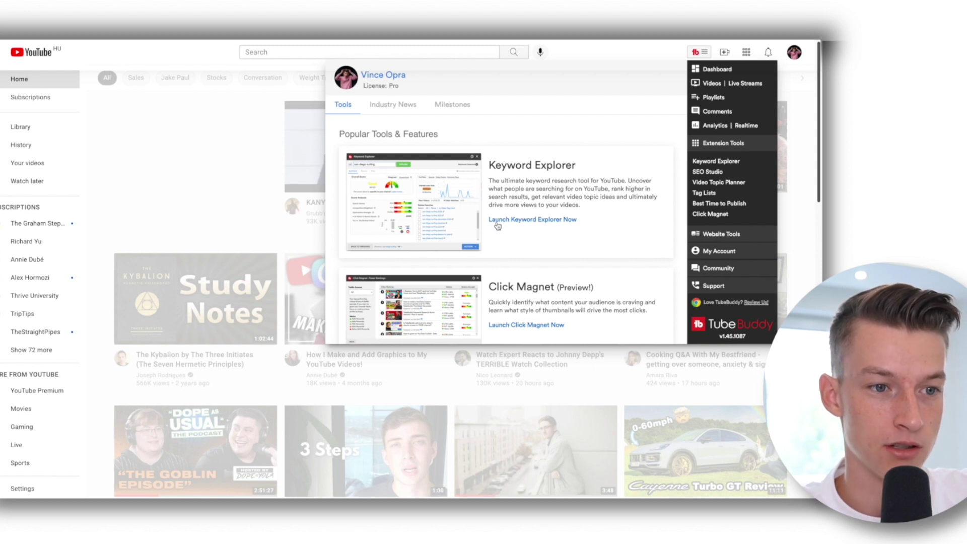
pyautogui.click(567, 224)
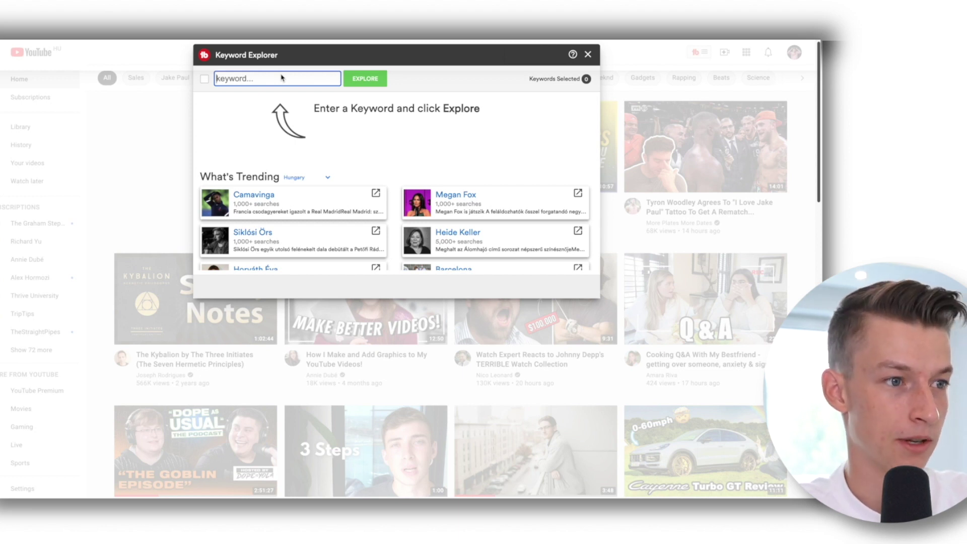
# Look up 'premiere pro tutorial' and pick the 'premiere pro tutorial for beginners' suggestion.
pyautogui.write('prem')
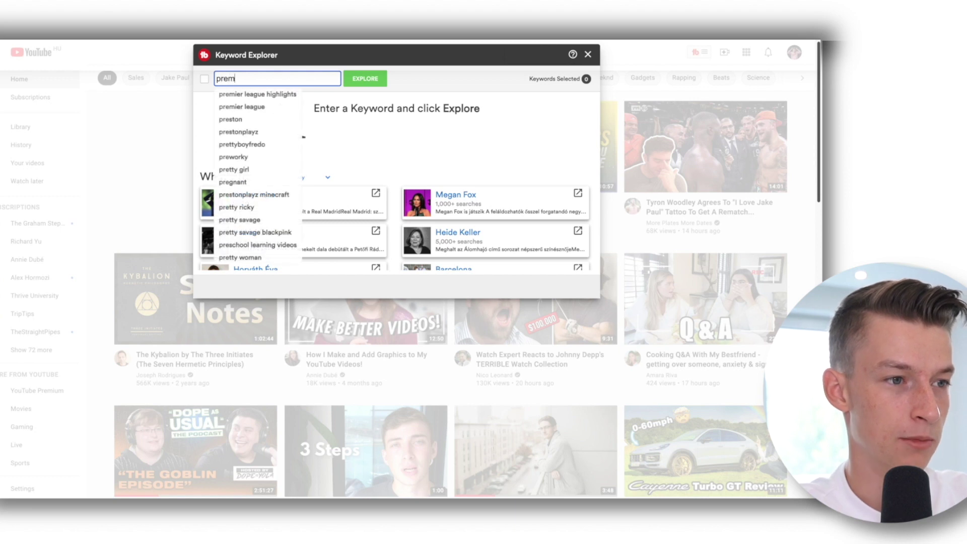
pyautogui.write('iere pro tuto')
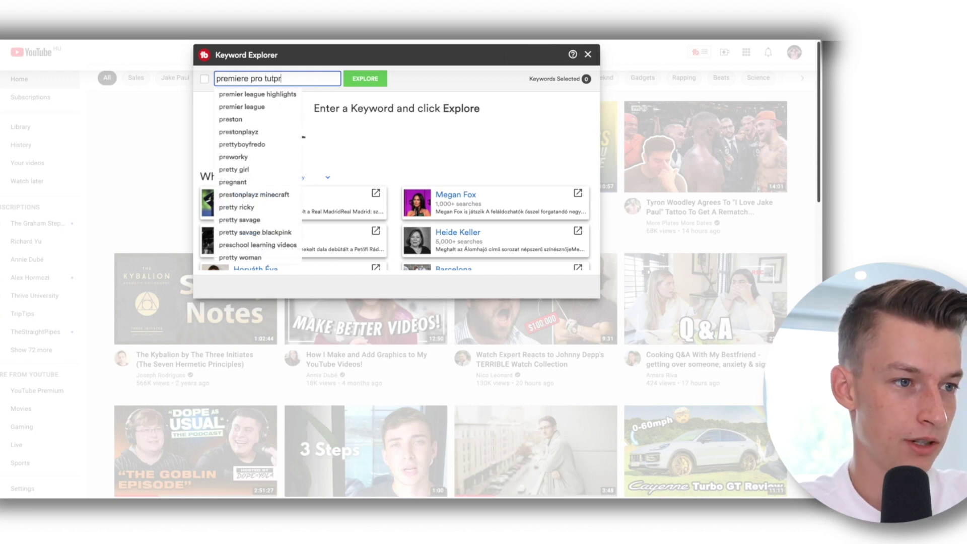
pyautogui.write('riall')
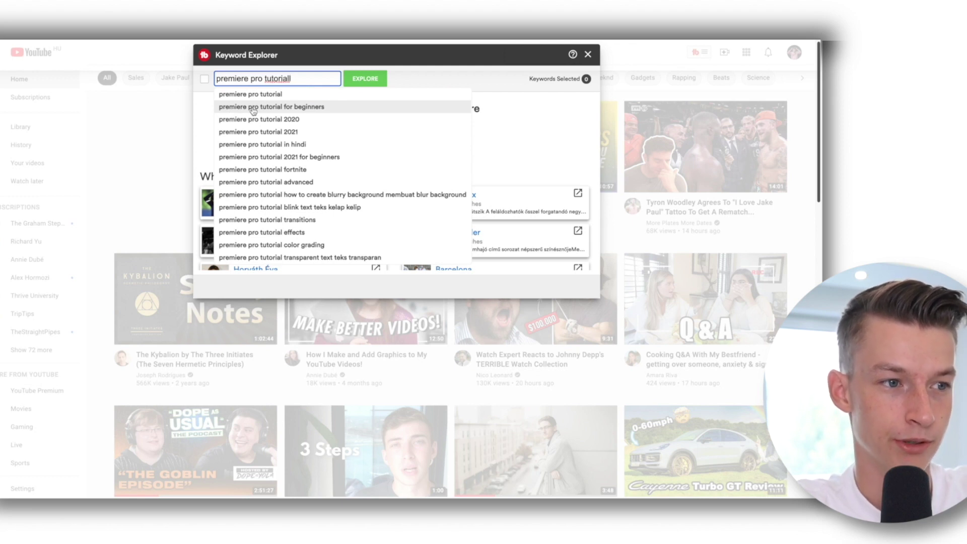
pyautogui.click(253, 112)
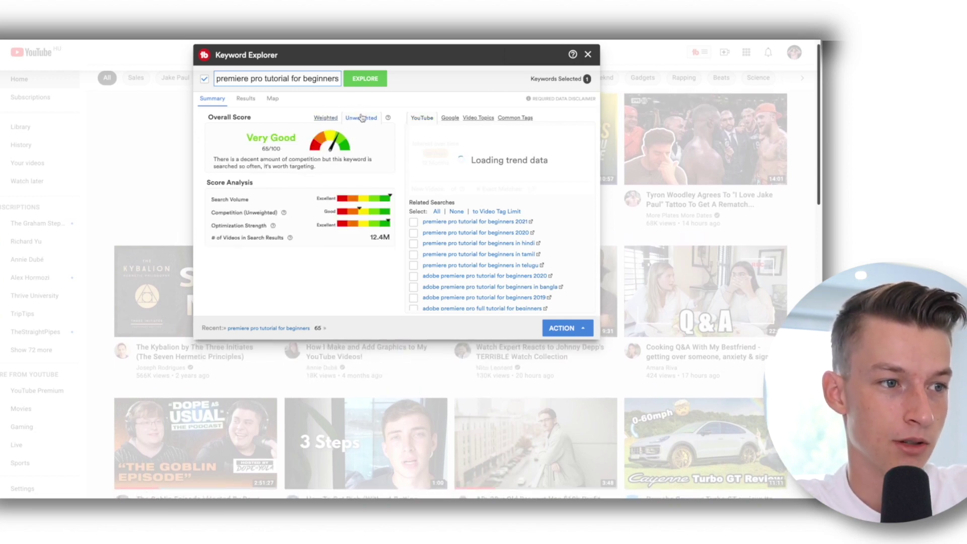
# Highlight the Very Good 65/100 overall score and the Score Analysis heading.
pyautogui.moveTo(253, 141); pyautogui.dragTo(305, 143)
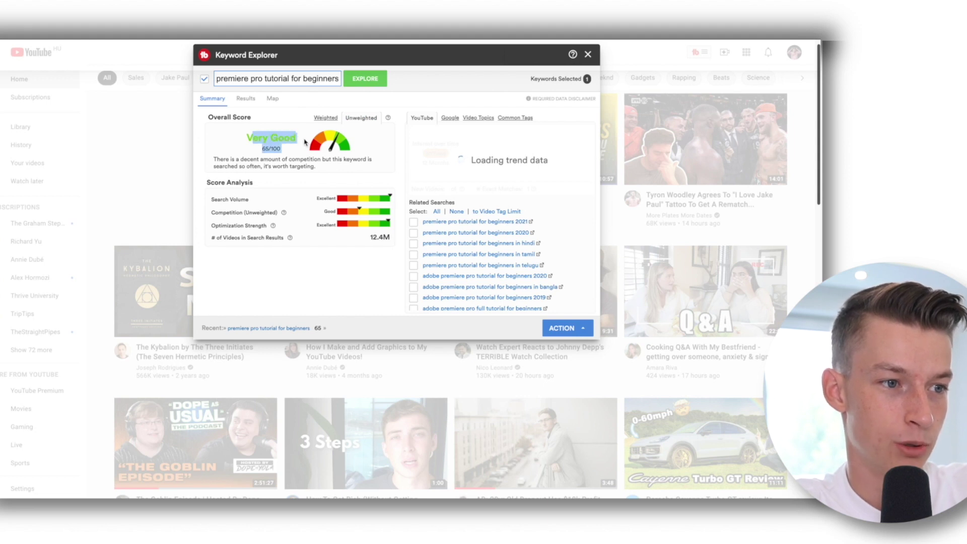
pyautogui.click(286, 146)
pyautogui.moveTo(261, 149); pyautogui.dragTo(286, 151)
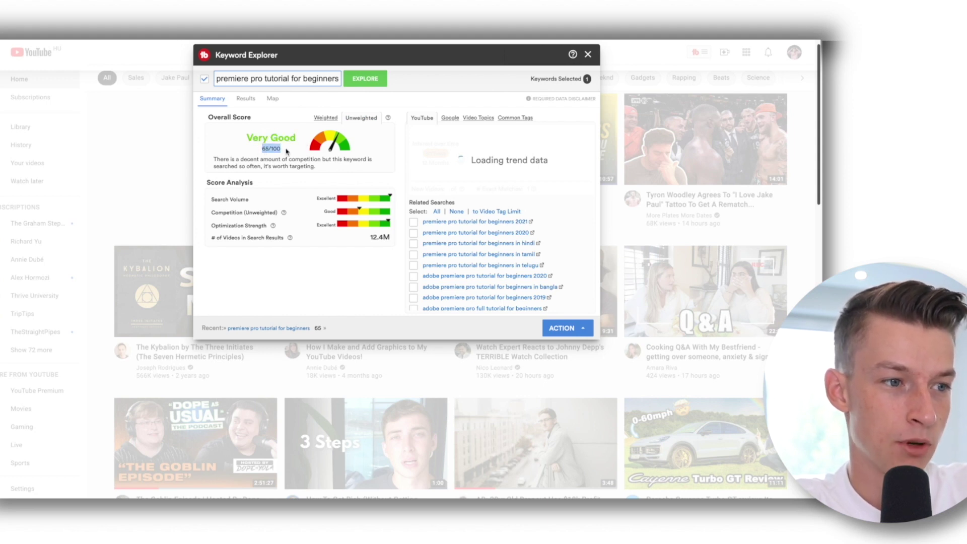
pyautogui.click(286, 151)
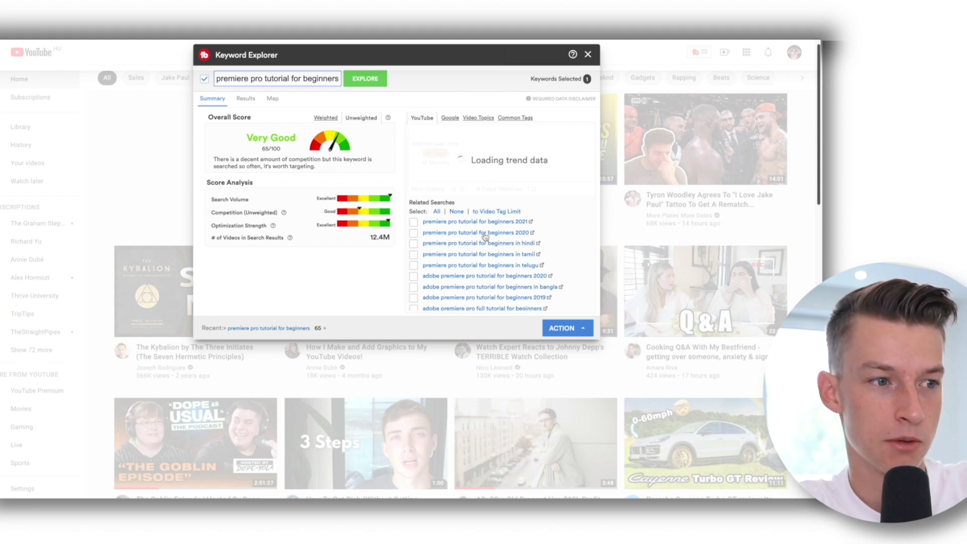
pyautogui.moveTo(208, 183); pyautogui.dragTo(254, 186)
pyautogui.click(253, 185)
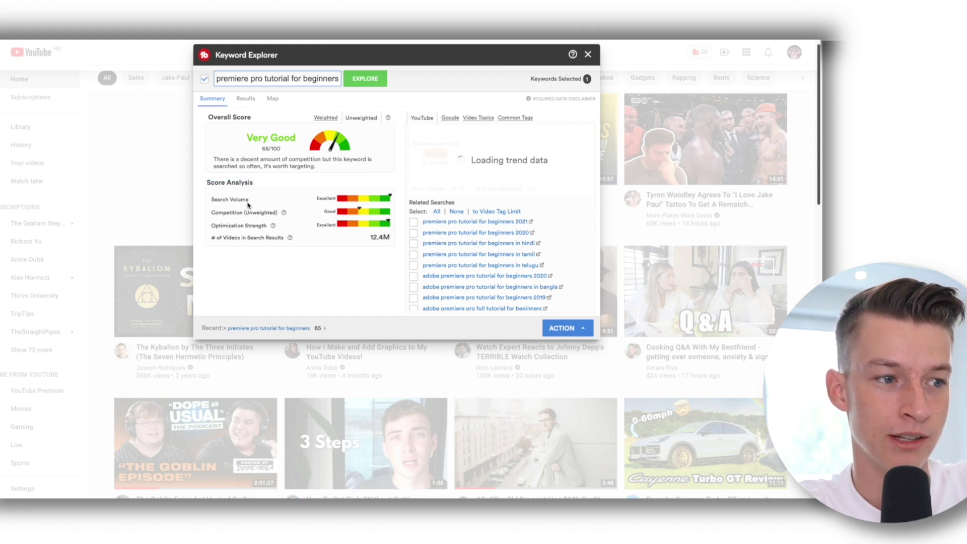
# Highlight the Search Volume, Competition and Optimization Strength ratings in turn.
pyautogui.moveTo(250, 204); pyautogui.dragTo(211, 203)
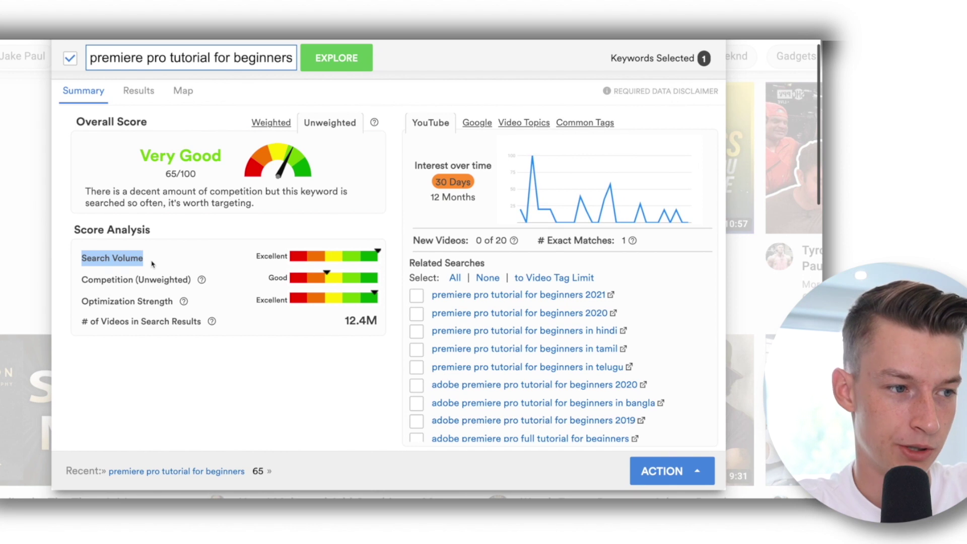
pyautogui.click(152, 263)
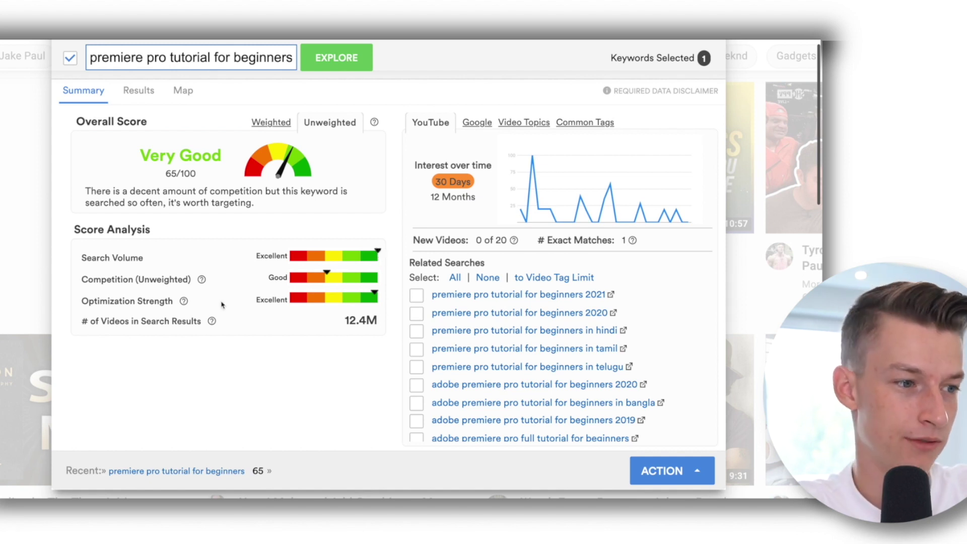
pyautogui.moveTo(83, 280); pyautogui.dragTo(133, 284)
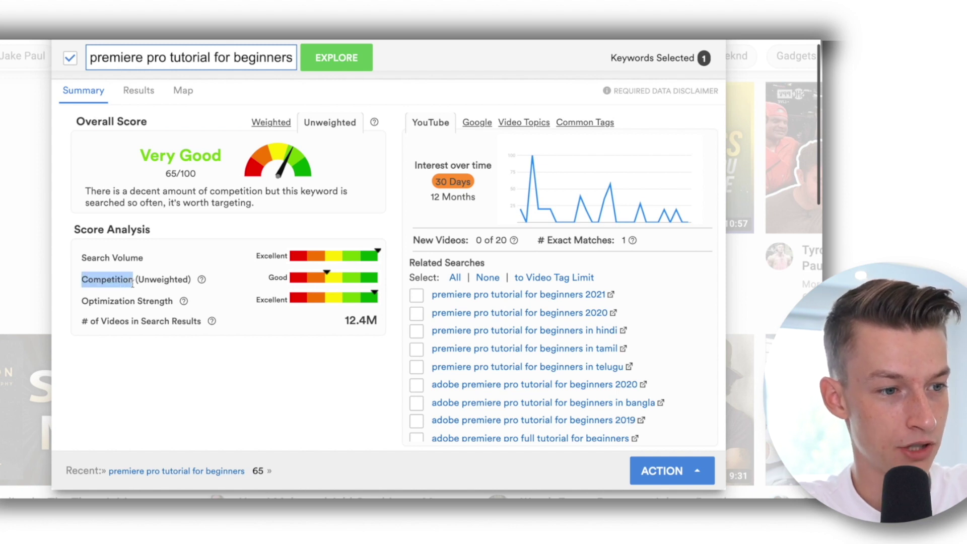
pyautogui.click(246, 287)
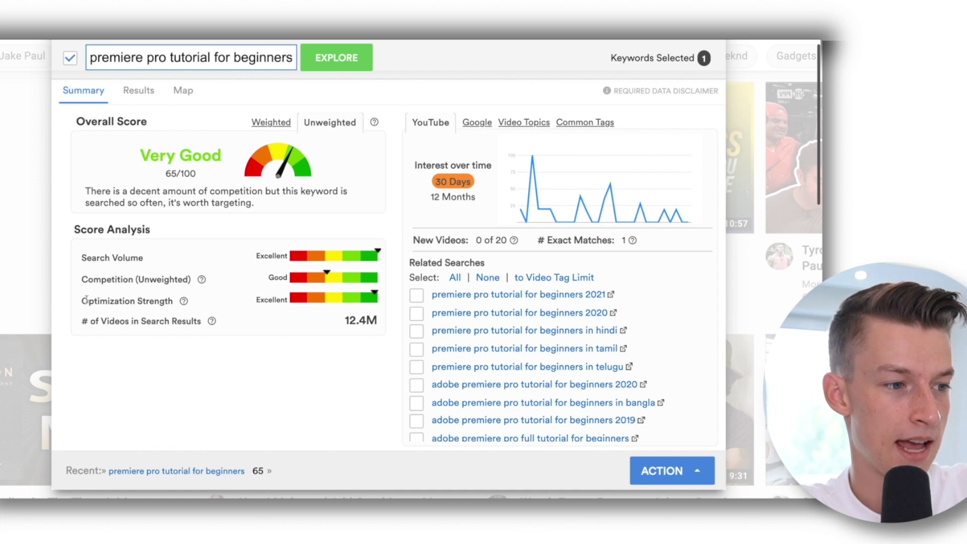
pyautogui.moveTo(81, 301); pyautogui.dragTo(172, 298)
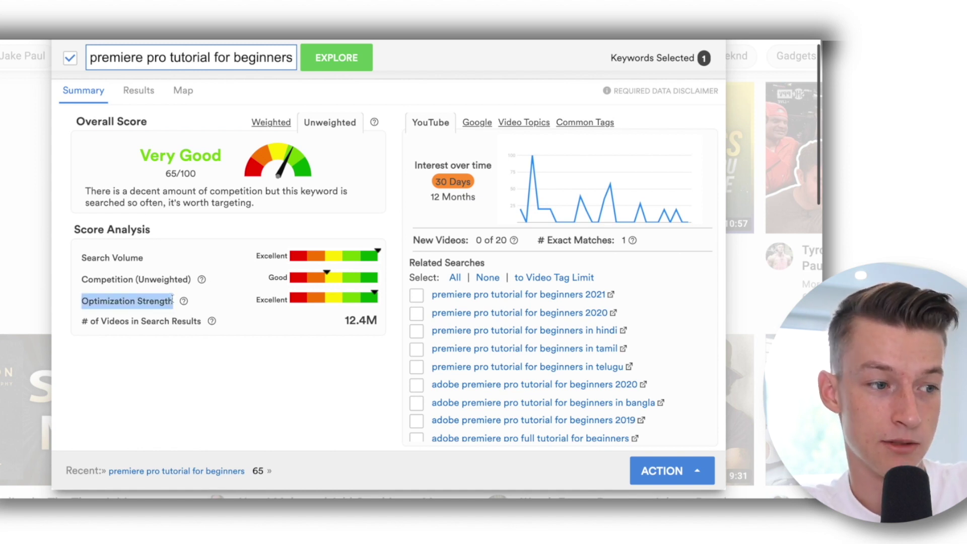
pyautogui.click(172, 298)
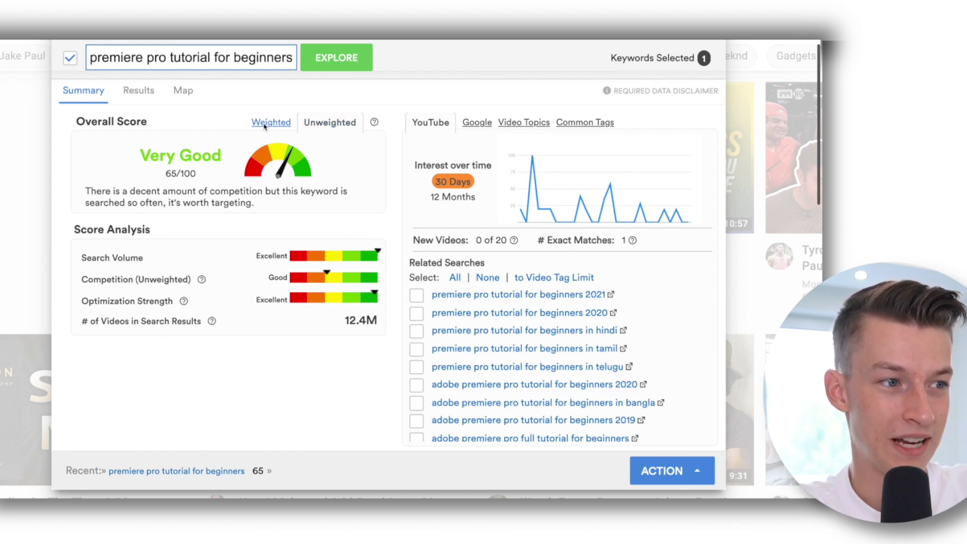
# Switch to the channel-weighted score (Fair 23/100) and scroll through the Related Searches list.
pyautogui.click(280, 126)
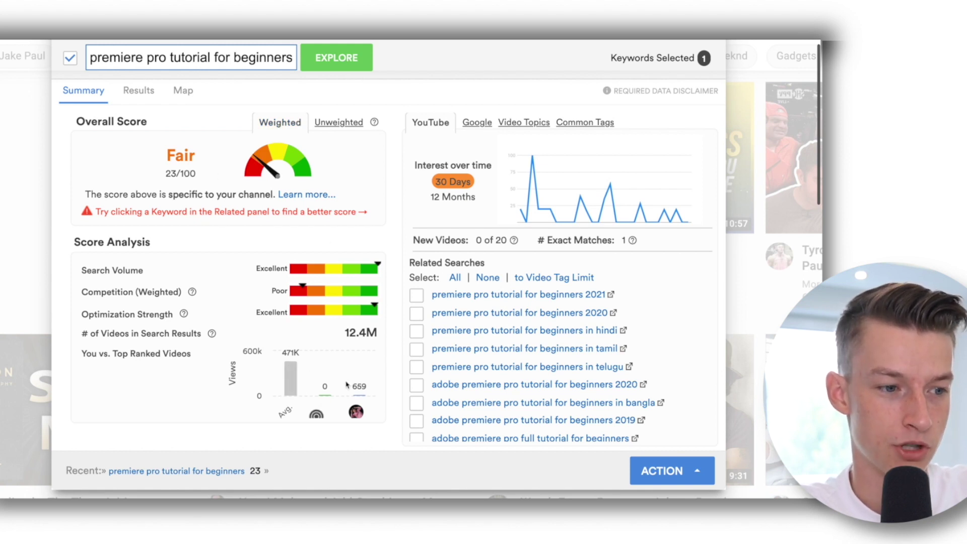
pyautogui.scroll(-1, 289, 360)
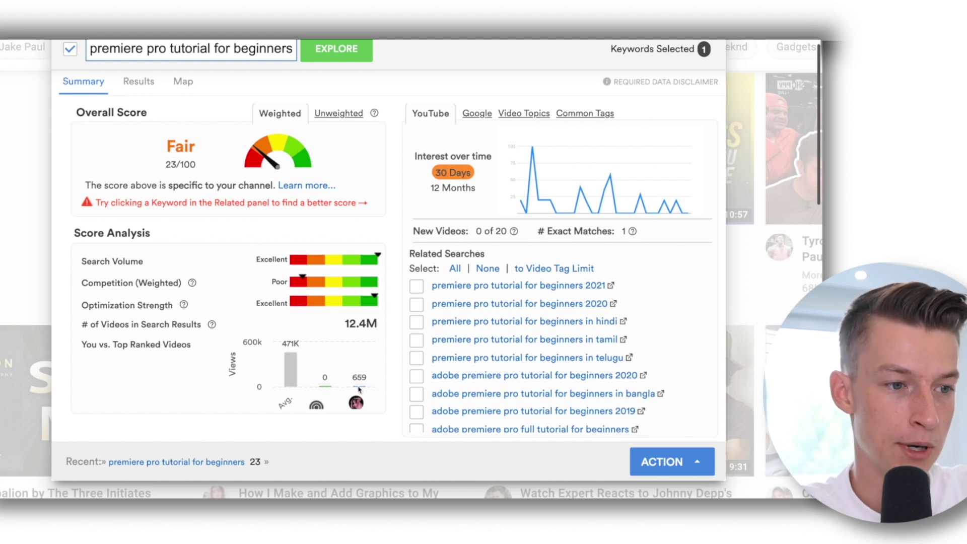
pyautogui.hotkey('ctrl', '-')
pyautogui.scroll(2, 317, 396)
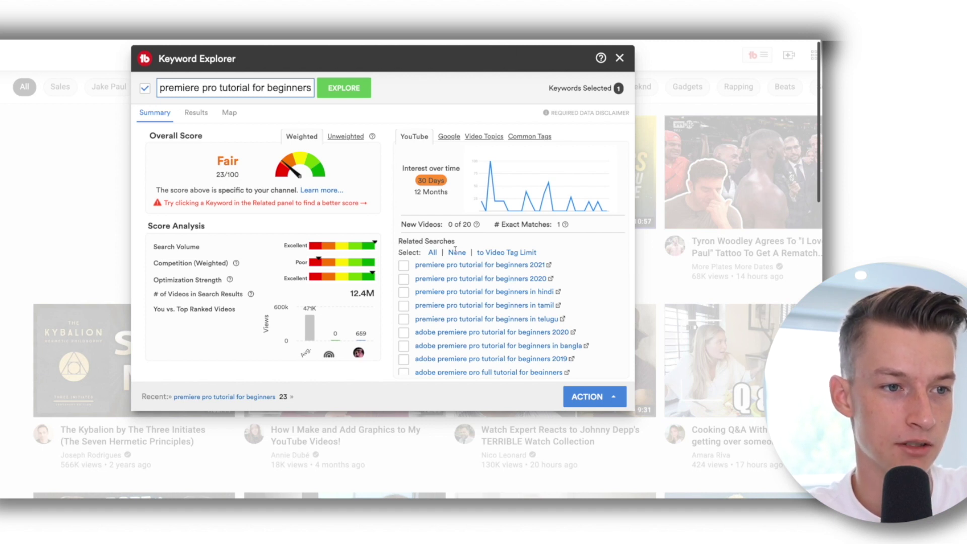
pyautogui.scroll(-3, 508, 323)
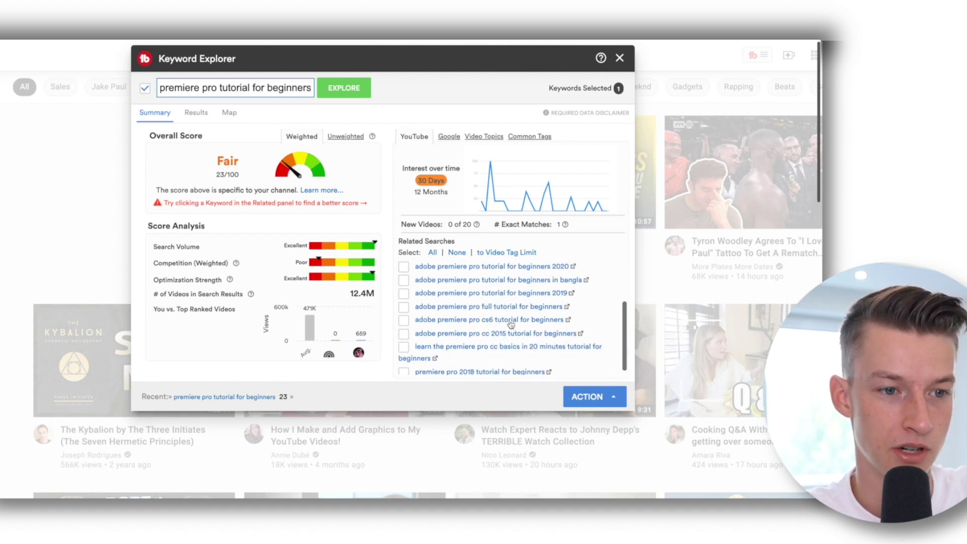
pyautogui.scroll(3, 510, 324)
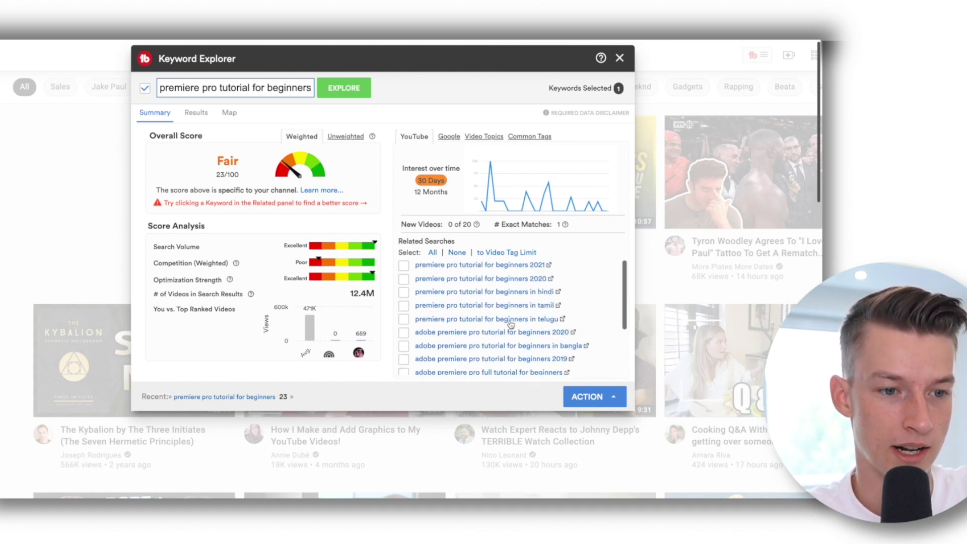
# Open the 'premiere pro tutorial for beginners 2021' report and point out its Fair 37/100 rating.
pyautogui.click(514, 266)
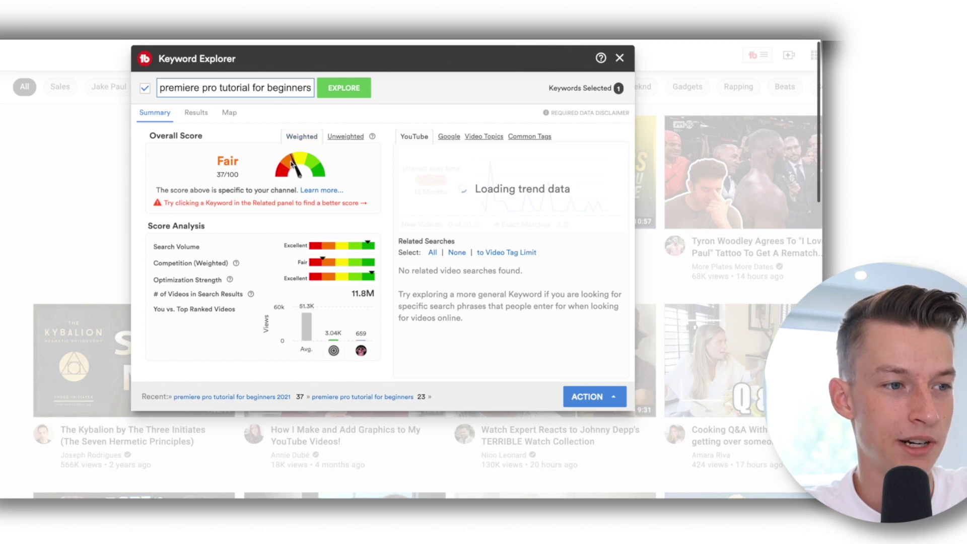
pyautogui.moveTo(210, 164); pyautogui.dragTo(232, 165)
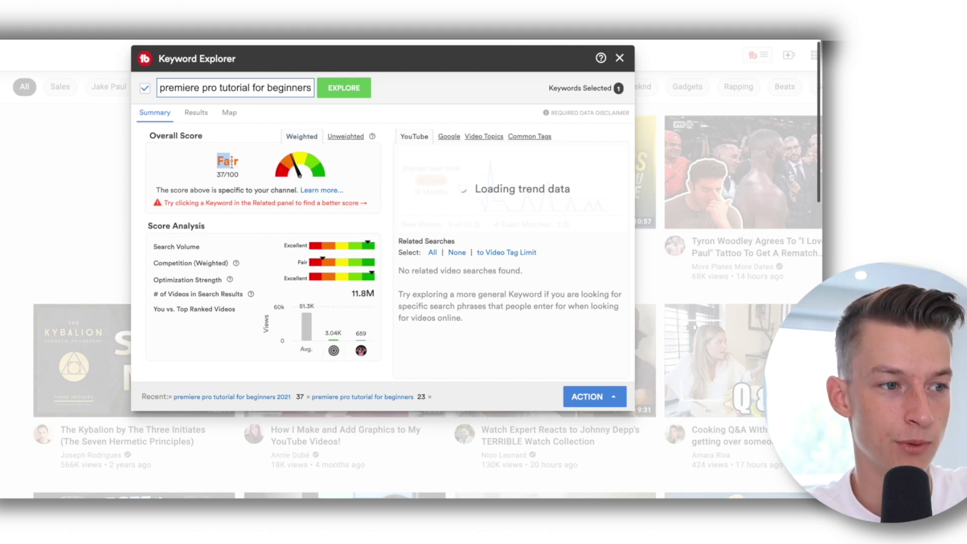
pyautogui.click(235, 163)
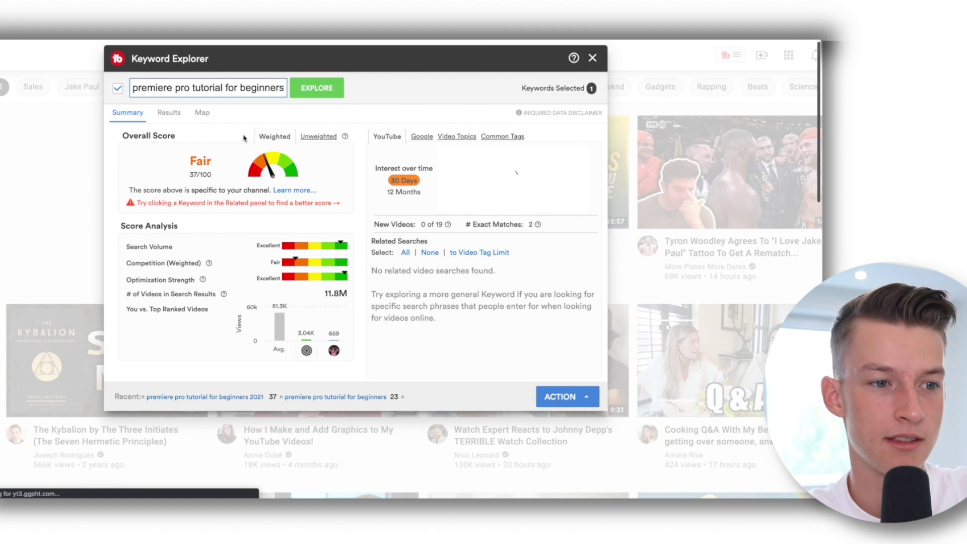
pyautogui.click(312, 139)
# Compare weighted and unweighted scores, settling on Very Good 61/100, and point out Score Analysis.
pyautogui.click(274, 138)
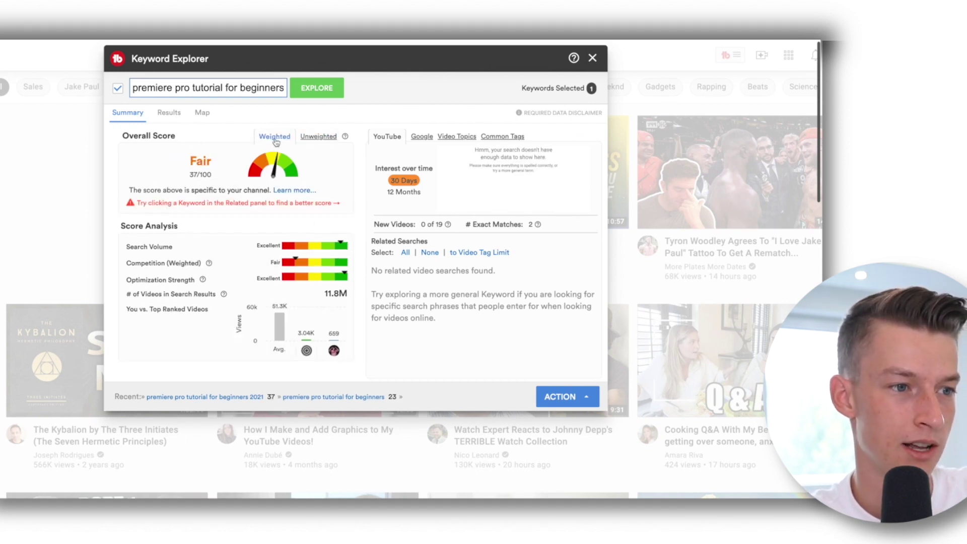
pyautogui.click(309, 137)
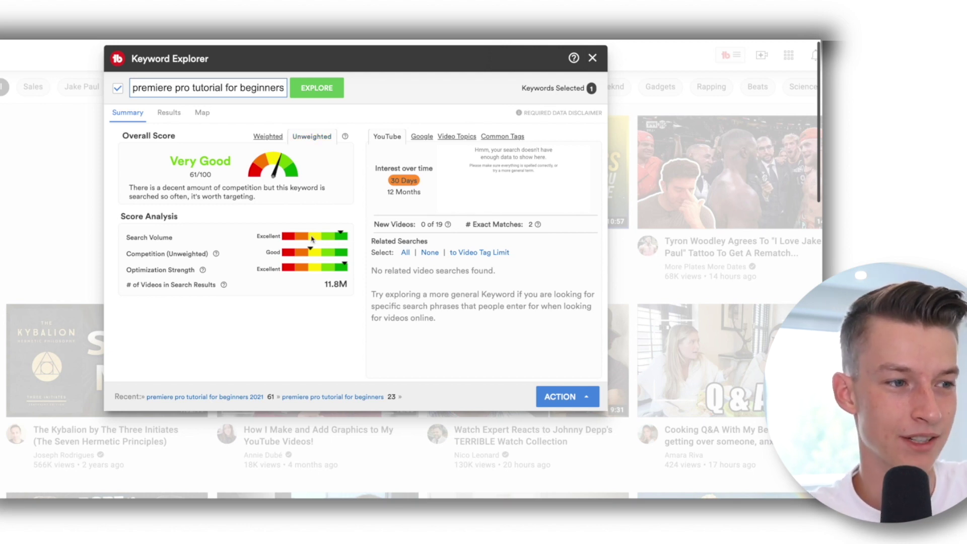
pyautogui.moveTo(122, 217); pyautogui.dragTo(178, 217)
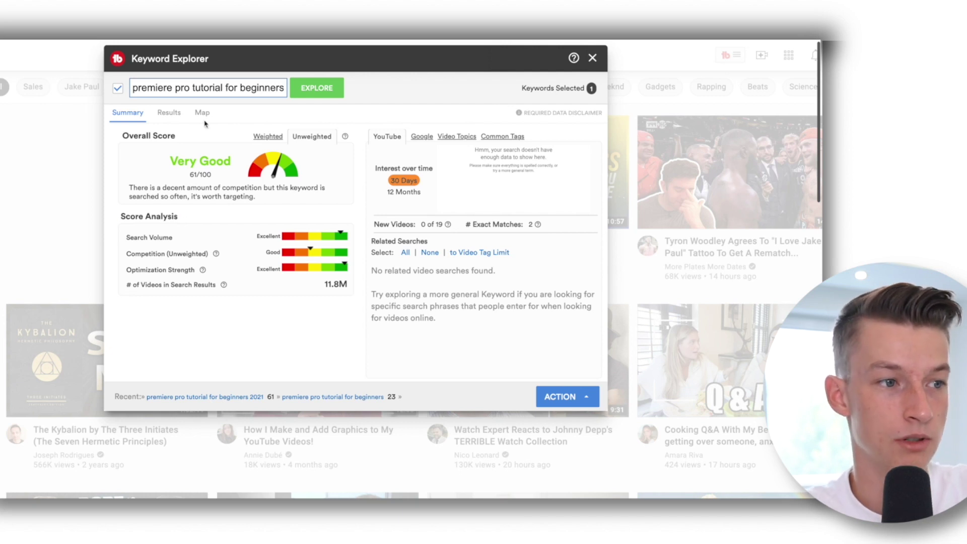
# Show the Results tab and scroll through the top-ranking channels and search results.
pyautogui.click(178, 112)
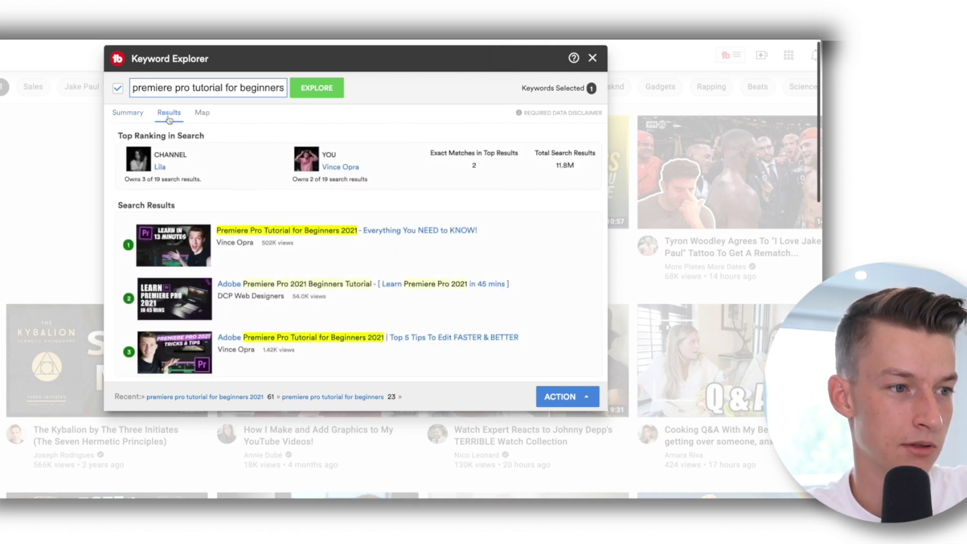
pyautogui.scroll(-1, 254, 220)
pyautogui.scroll(1, 254, 220)
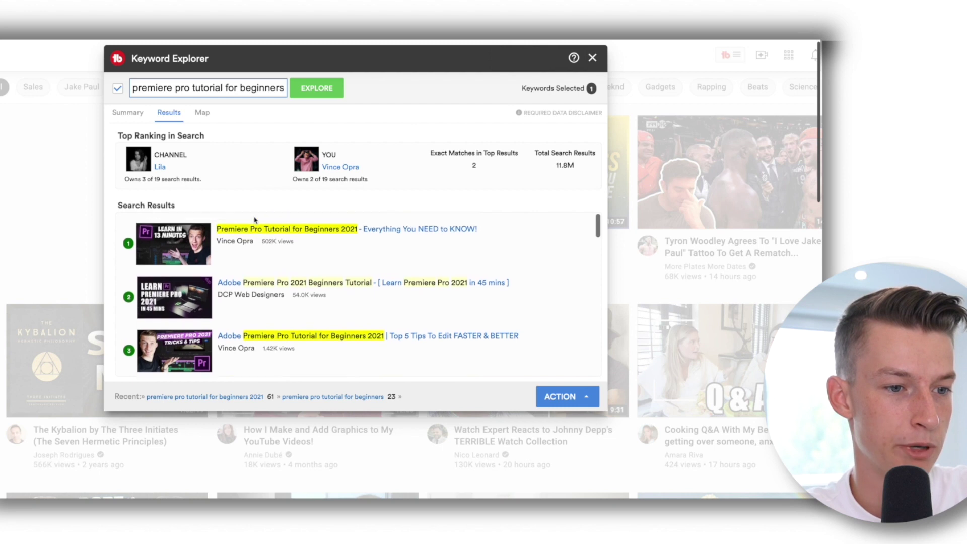
pyautogui.scroll(-1, 254, 220)
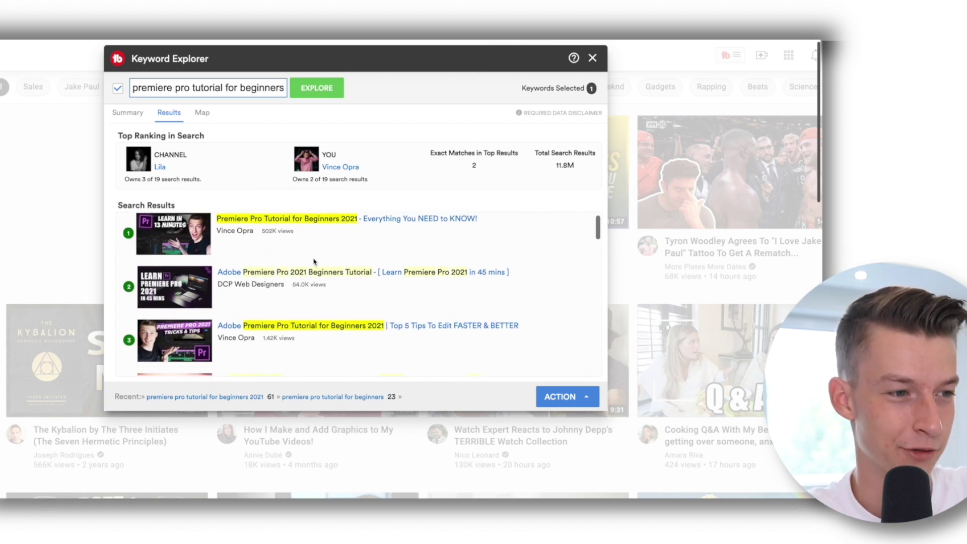
pyautogui.scroll(-1, 312, 262)
pyautogui.scroll(2, 263, 312)
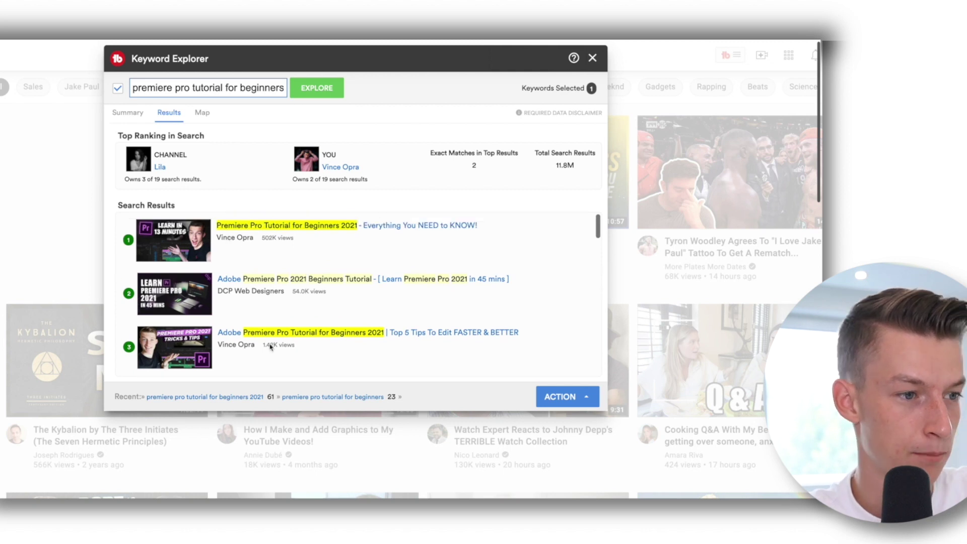
pyautogui.scroll(-2, 271, 347)
pyautogui.scroll(-2, 271, 347)
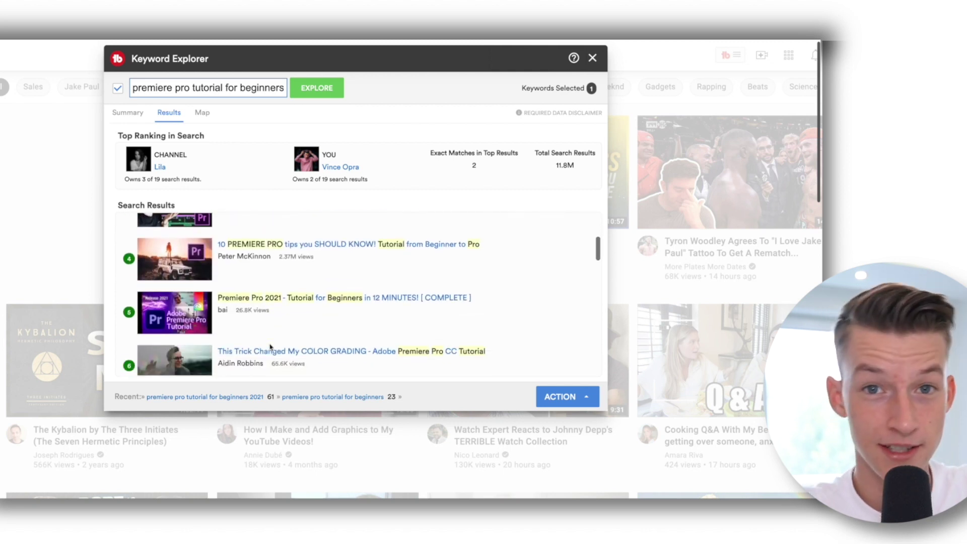
pyautogui.scroll(1, 271, 348)
pyautogui.scroll(4, 270, 347)
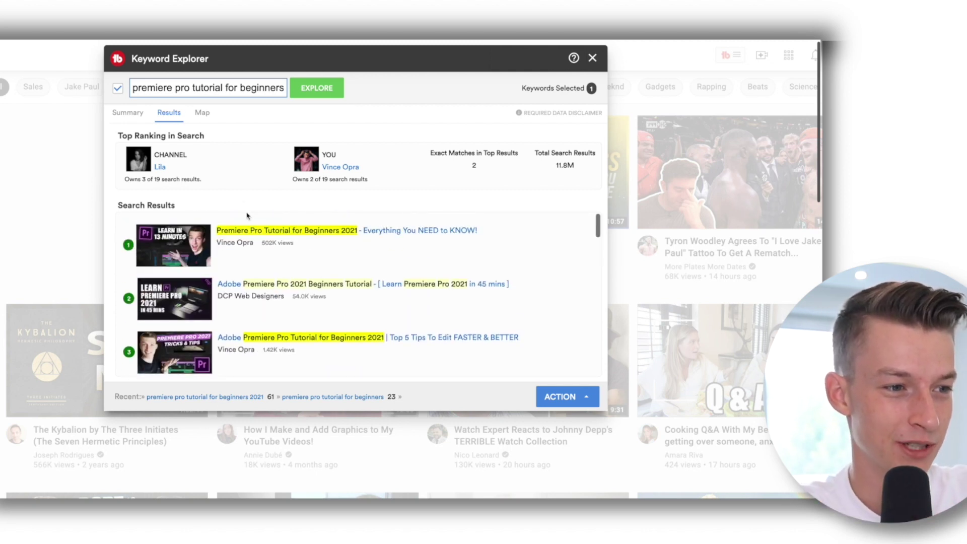
# Point out the top result's 502K views, then return to the score summary.
pyautogui.moveTo(294, 244); pyautogui.dragTo(235, 244)
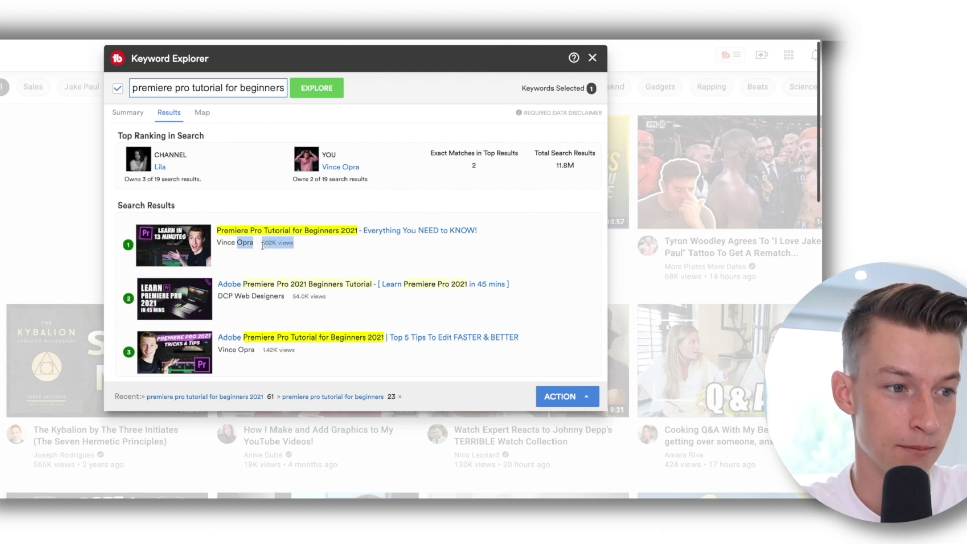
pyautogui.click(263, 244)
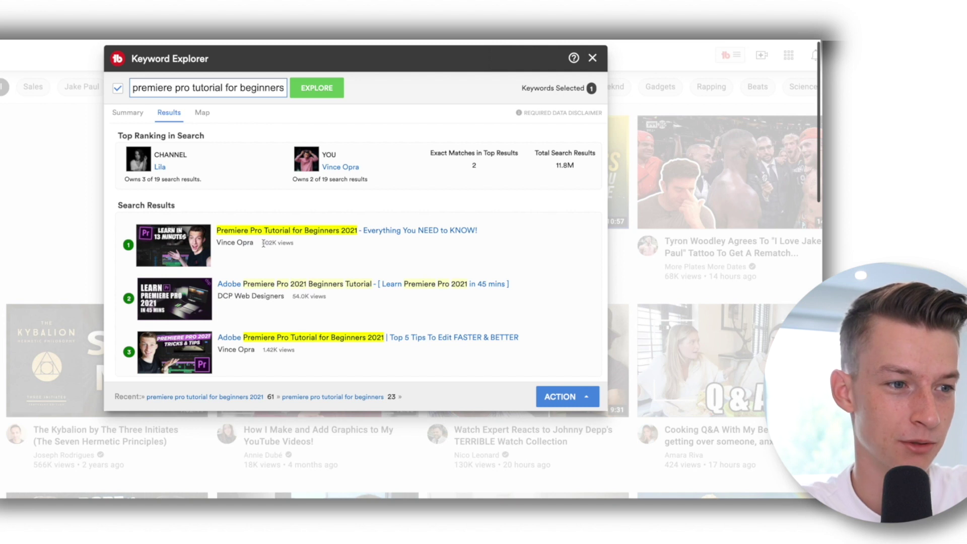
pyautogui.moveTo(263, 244); pyautogui.dragTo(294, 243)
pyautogui.click(280, 258)
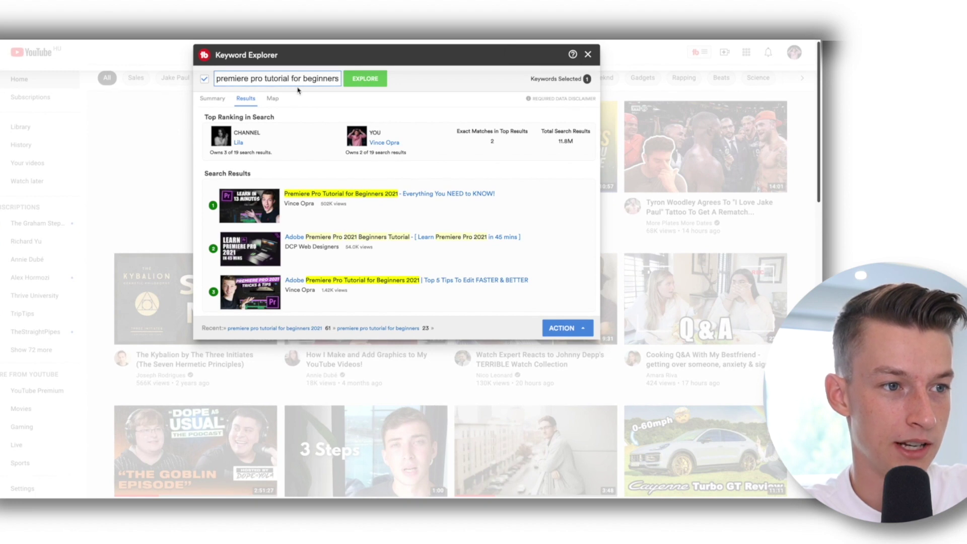
pyautogui.click(212, 99)
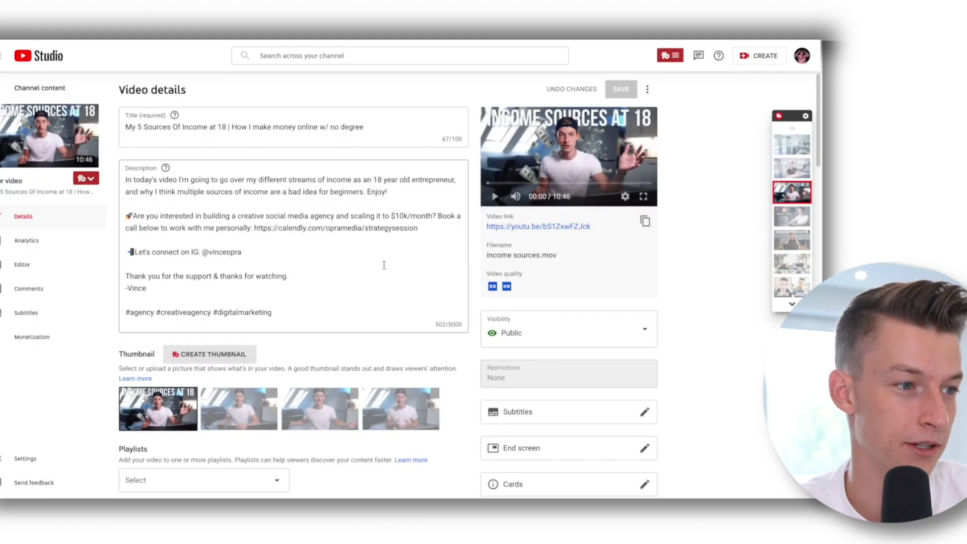
# Launch TubeBuddy's SEO Studio for the sources-of-income video from the Video SEO tools.
pyautogui.click(83, 179)
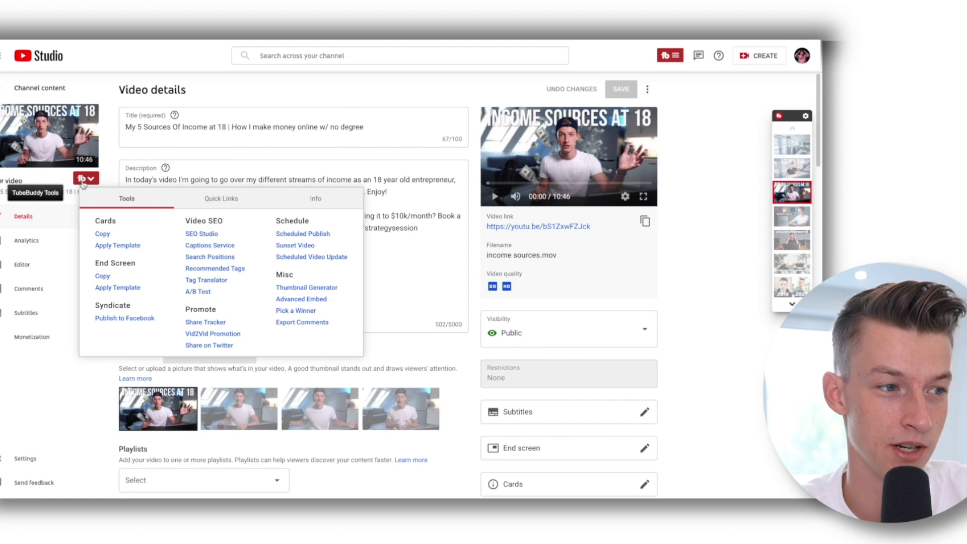
pyautogui.click(84, 180)
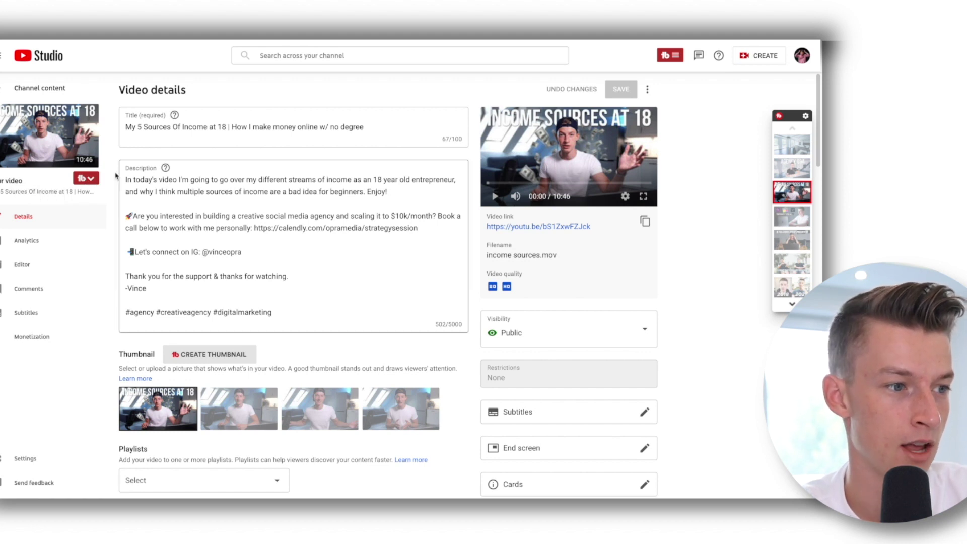
pyautogui.click(90, 181)
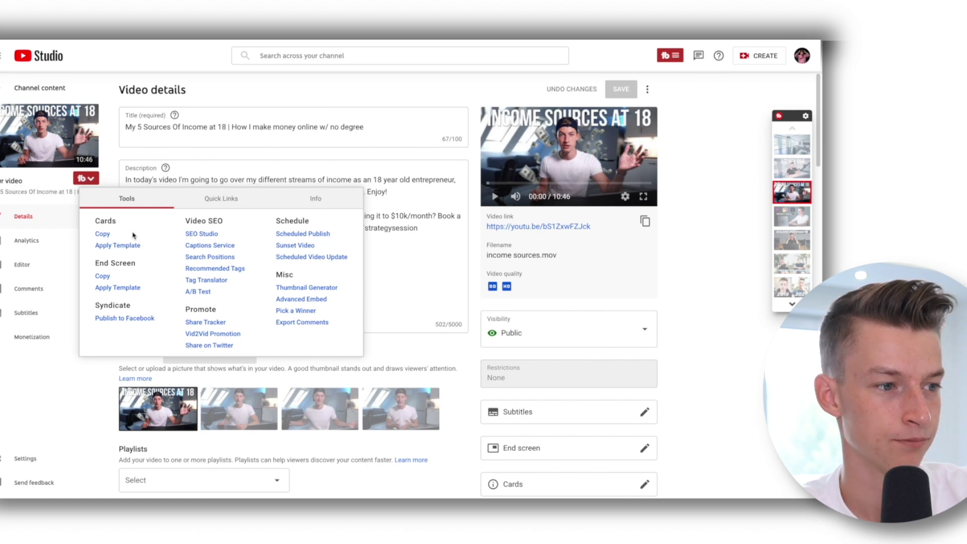
pyautogui.click(210, 235)
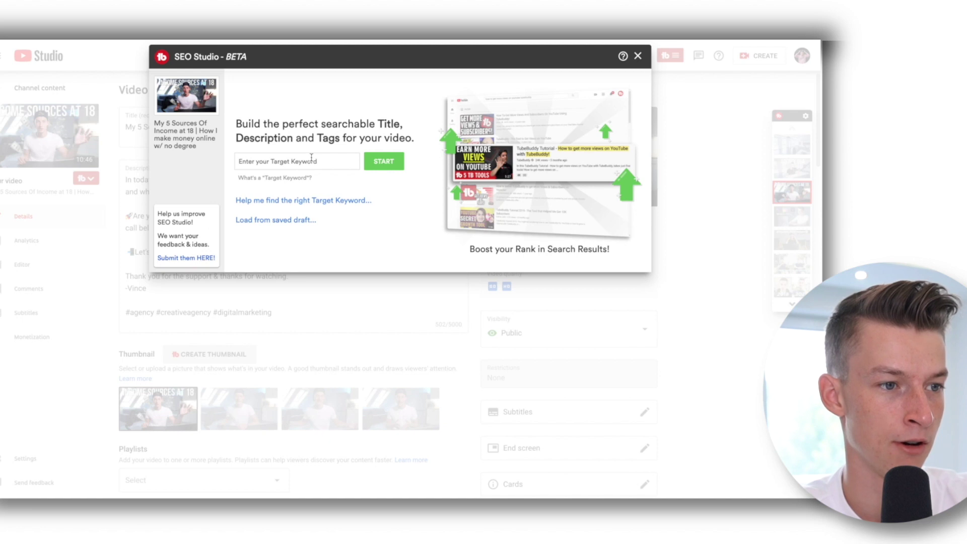
# Enter 'my sources of income' as the target keyword, fixing typos, and start optimizing.
pyautogui.click(313, 161)
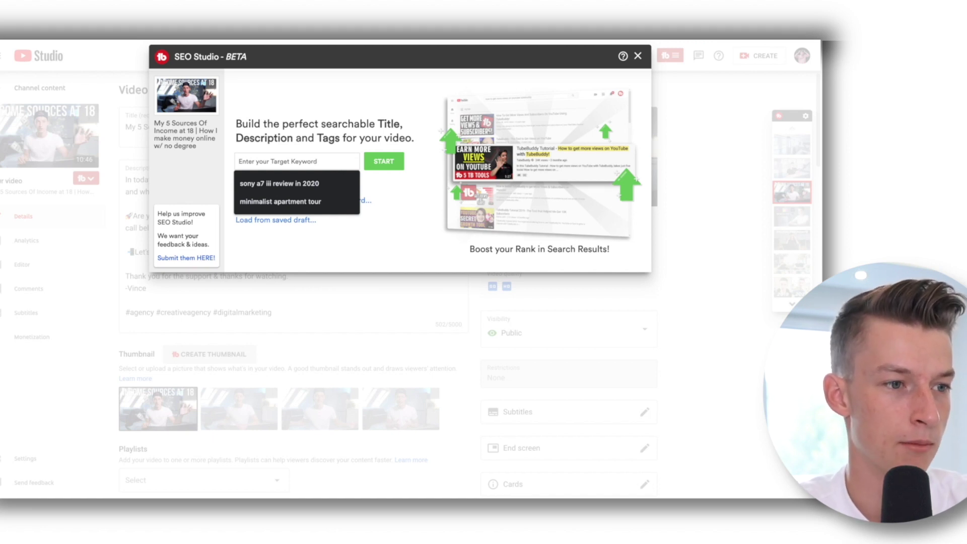
pyautogui.write('my 5 sources')
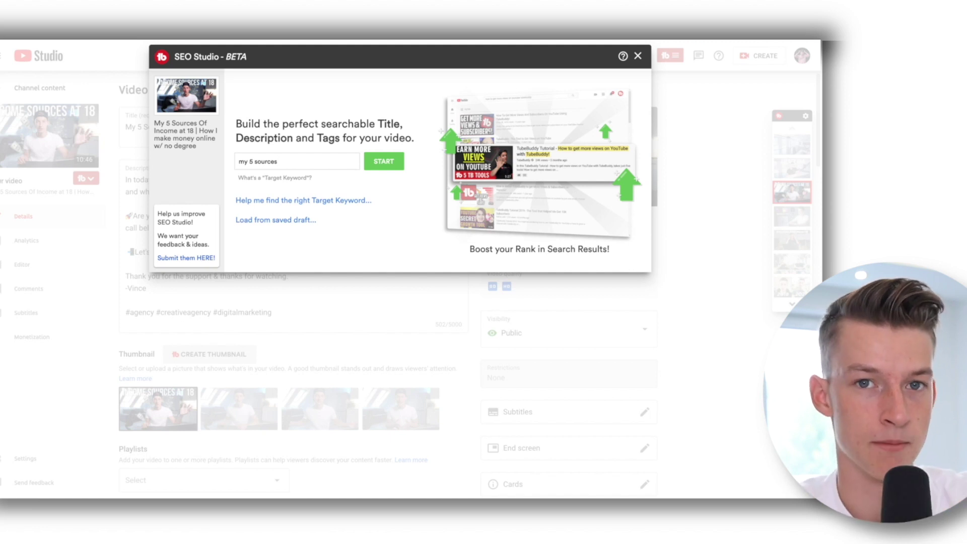
pyautogui.click(251, 161)
pyautogui.press('BackSpace')
pyautogui.press('BackSpace')
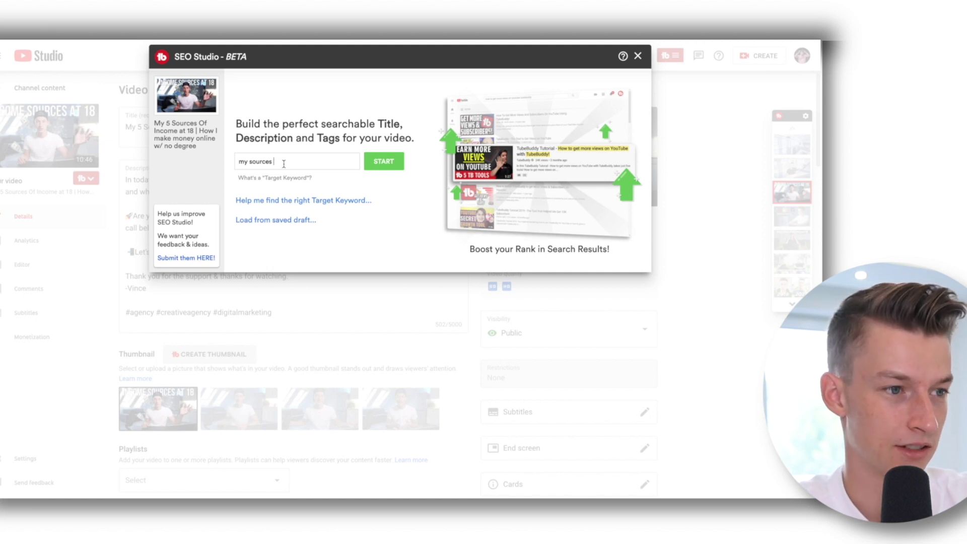
pyautogui.click(284, 162)
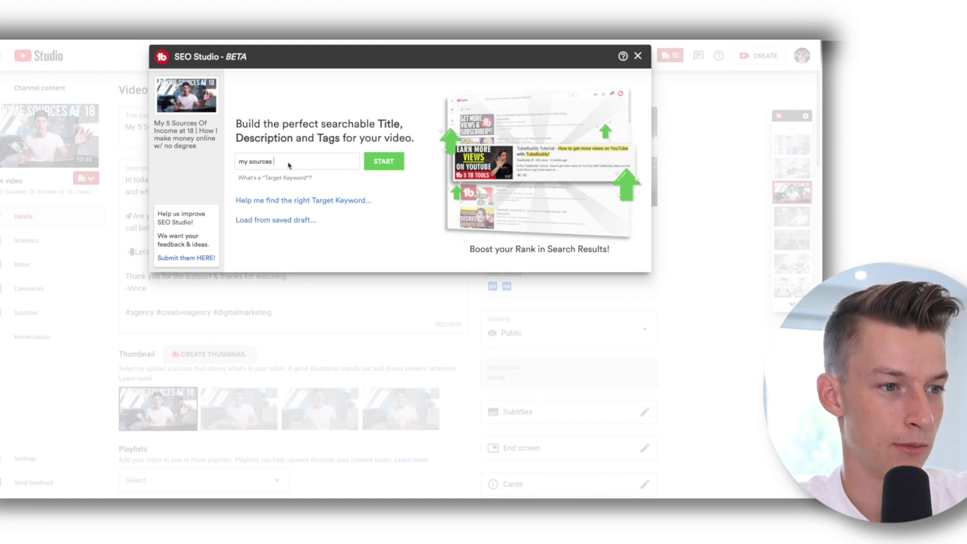
pyautogui.write('oof')
pyautogui.press('BackSpace')
pyautogui.press('BackSpace')
pyautogui.press('BackSpace')
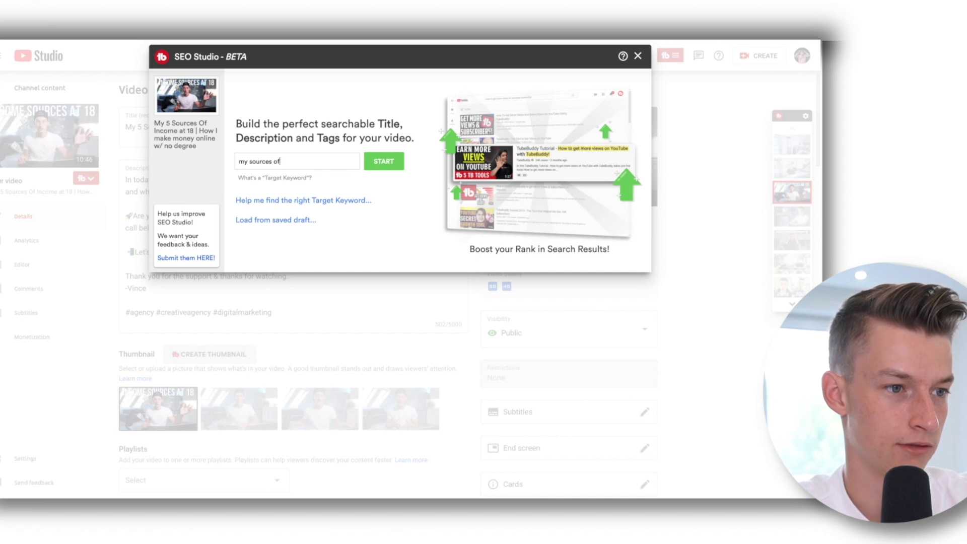
pyautogui.write('f income')
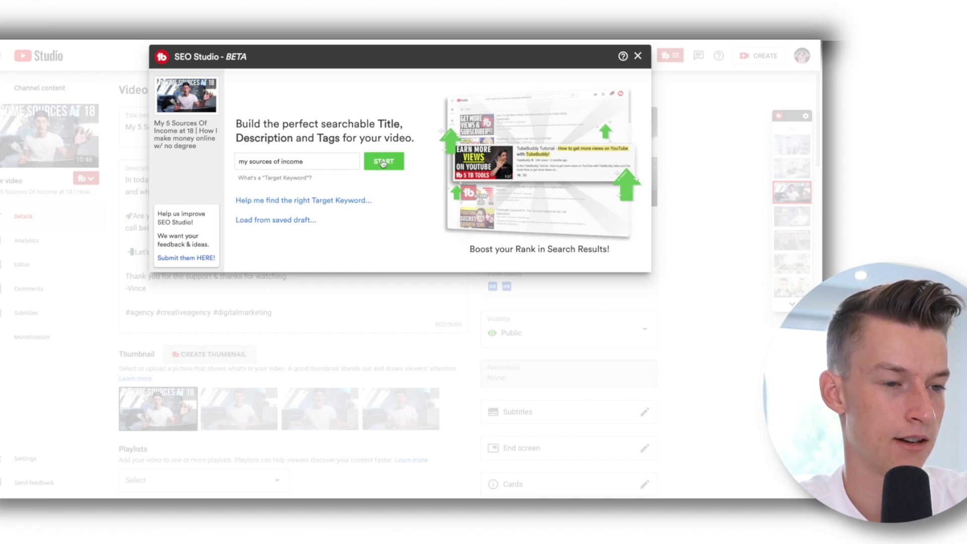
pyautogui.click(382, 162)
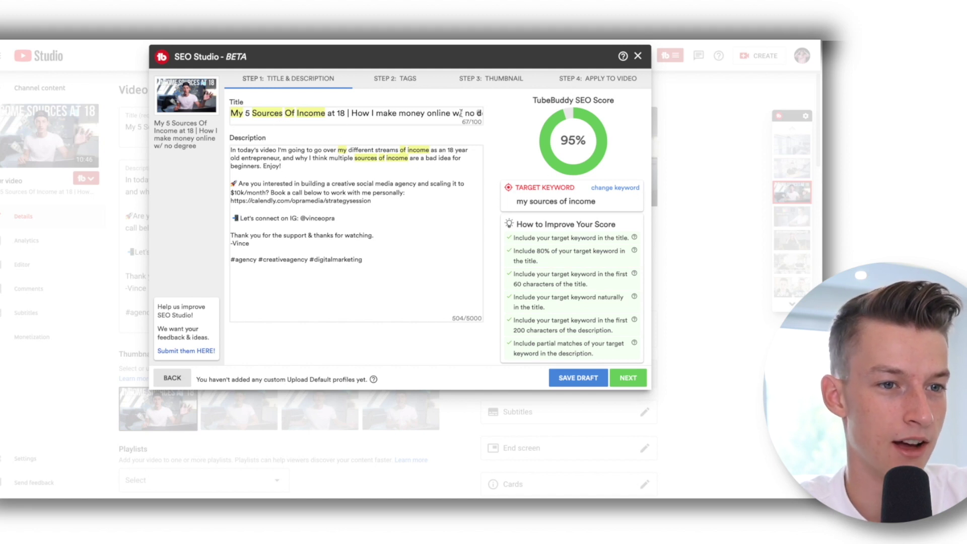
# Review the 95% SEO score, the keyword-led title and the How to Improve Your Score tips.
pyautogui.moveTo(585, 140); pyautogui.dragTo(564, 141)
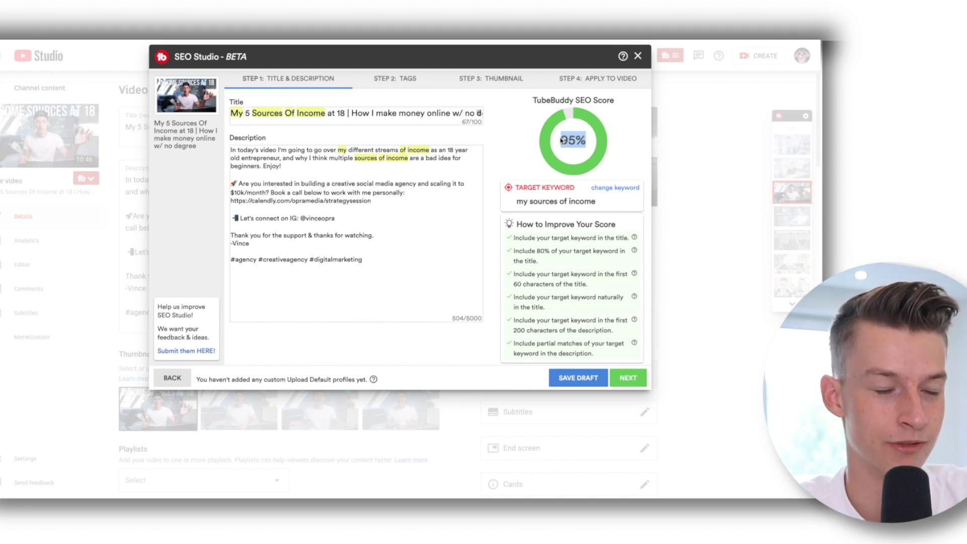
pyautogui.click(564, 141)
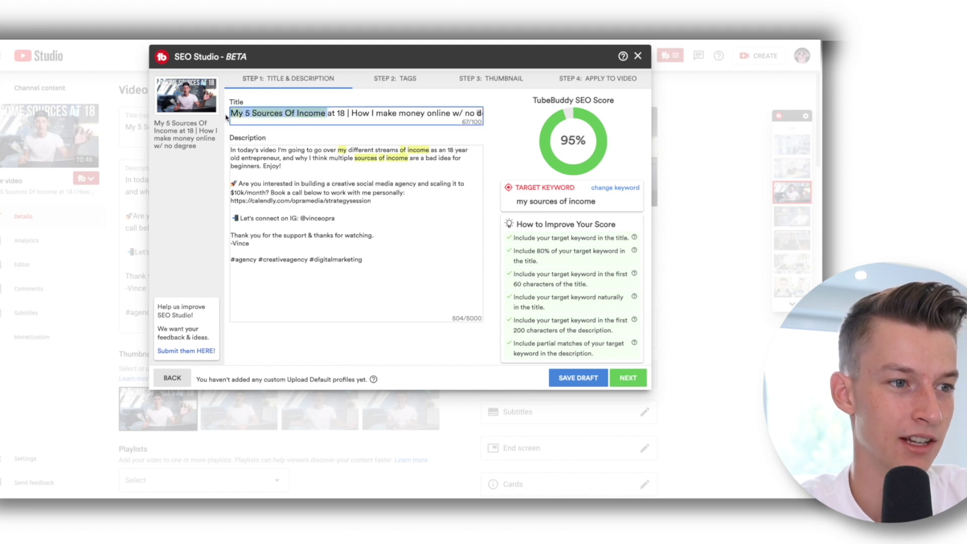
pyautogui.moveTo(228, 114); pyautogui.dragTo(328, 113)
pyautogui.click(328, 113)
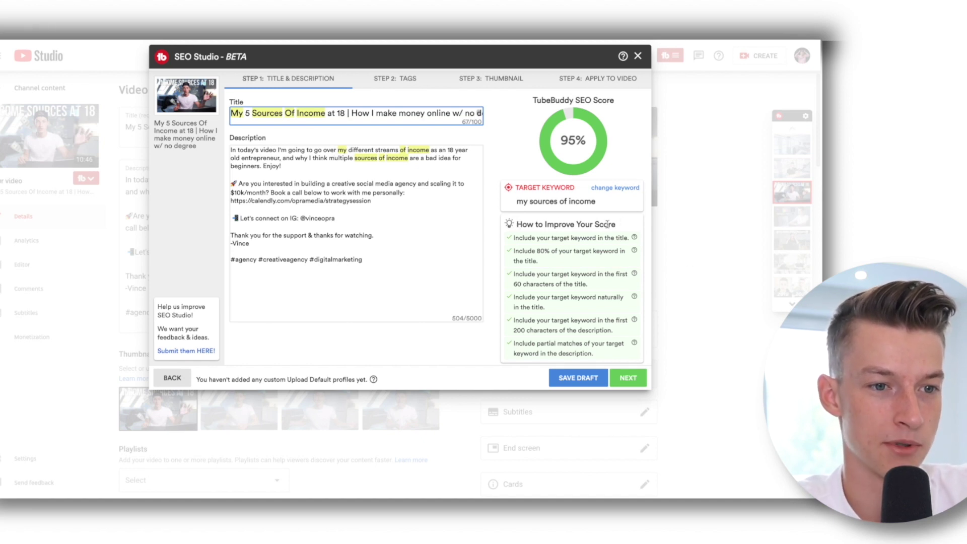
pyautogui.tripleClick(610, 226)
pyautogui.click(617, 225)
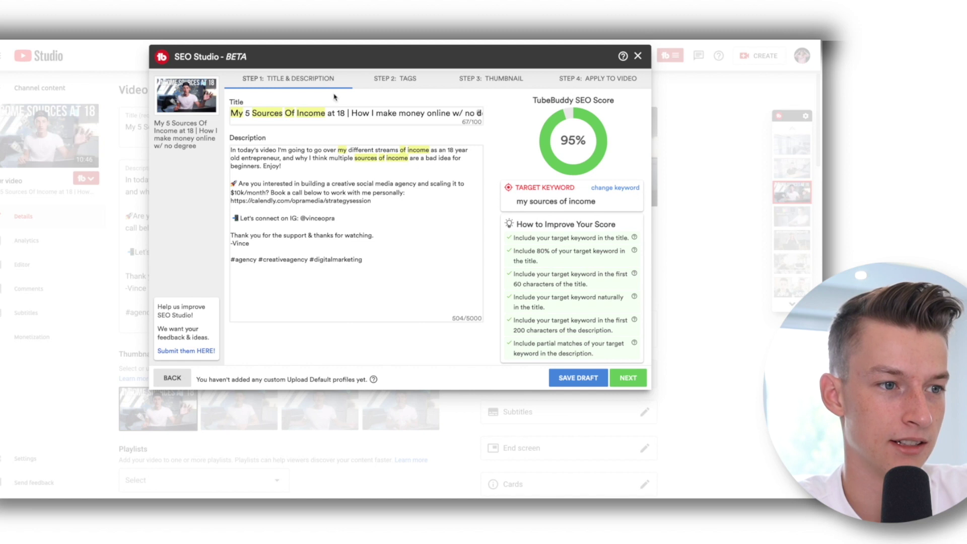
# Delete and retype 'Income' in the title to test the score, then advance to Tags.
pyautogui.doubleClick(300, 113)
pyautogui.press('BackSpace')
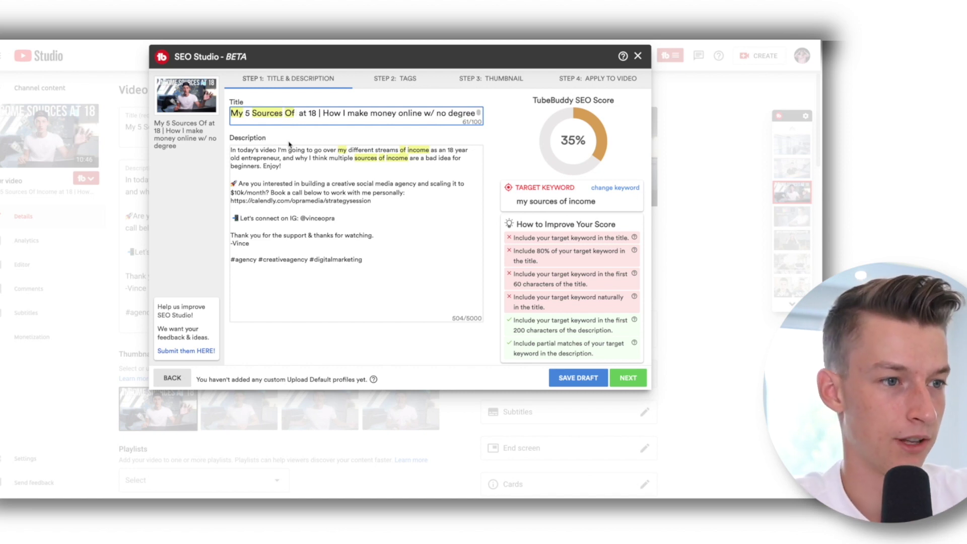
pyautogui.write('Income')
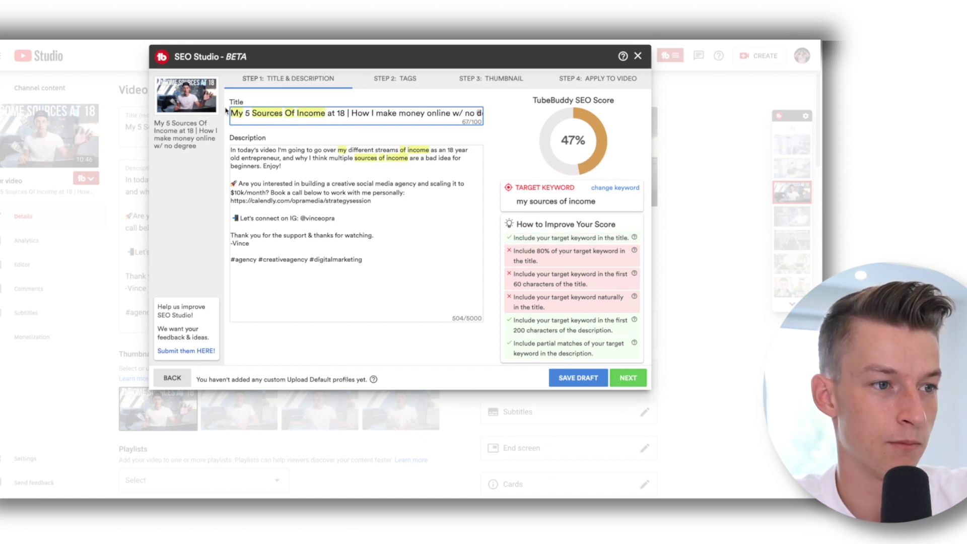
pyautogui.moveTo(231, 113); pyautogui.dragTo(411, 114)
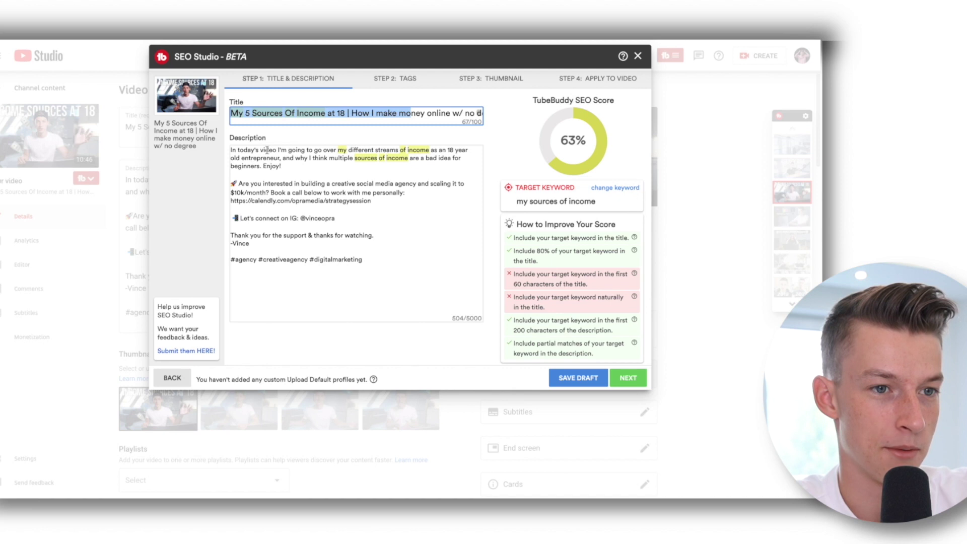
pyautogui.press('Tab')
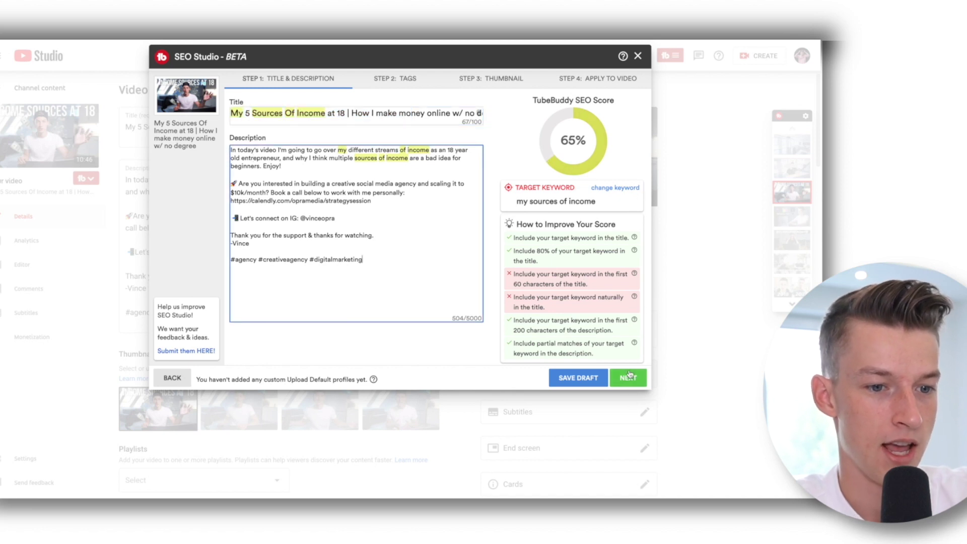
pyautogui.click(628, 378)
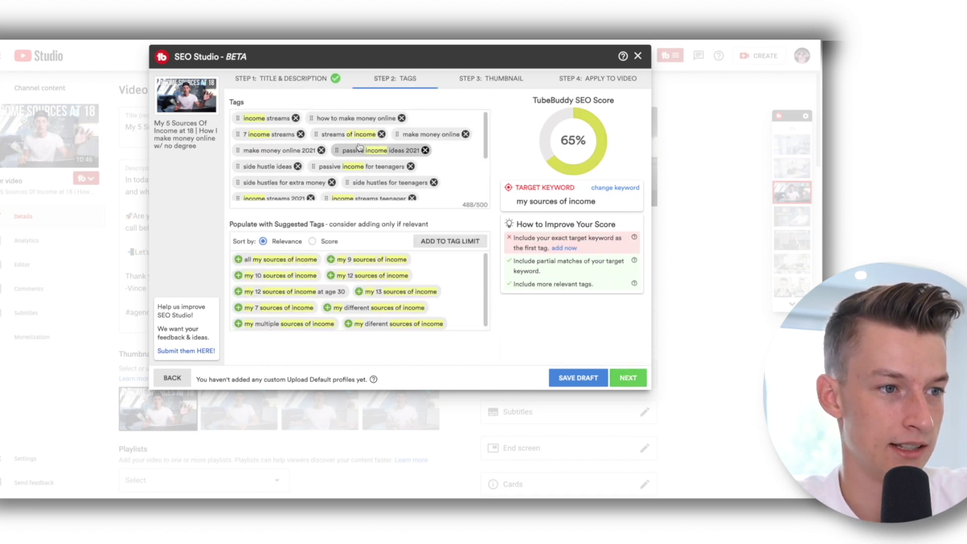
# Remove the 'how to make money as a teenager', 'ways to make money' and 'ways to make money for teenagers' tags.
pyautogui.scroll(-3, 454, 200)
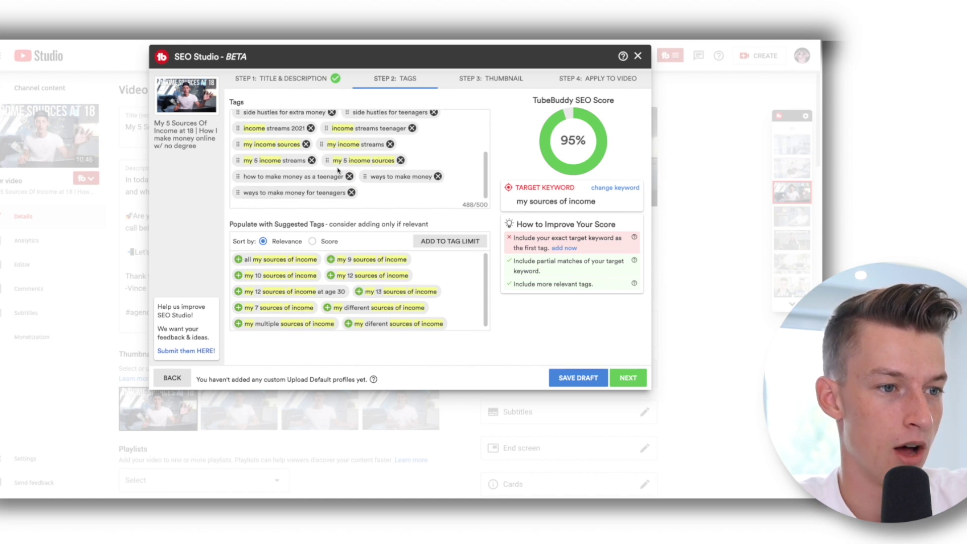
pyautogui.click(350, 177)
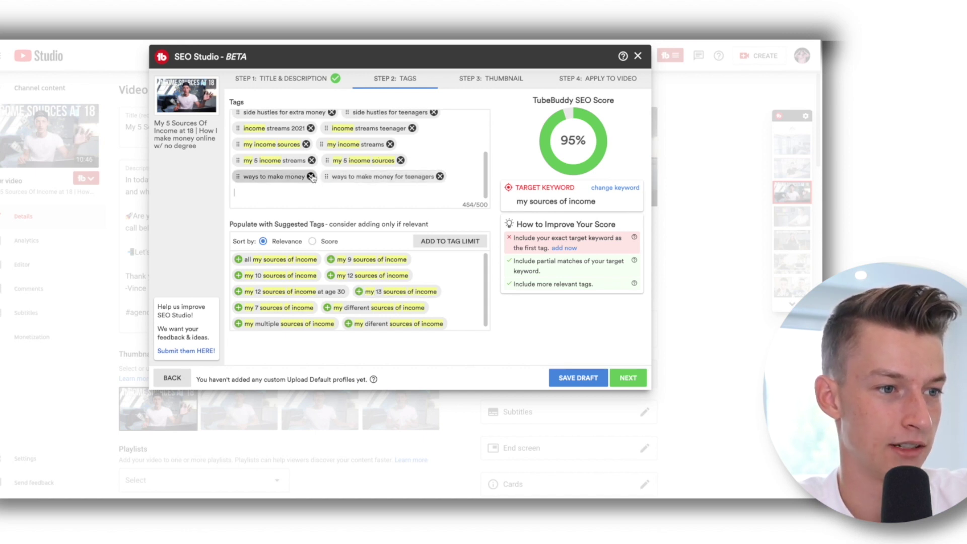
pyautogui.click(437, 179)
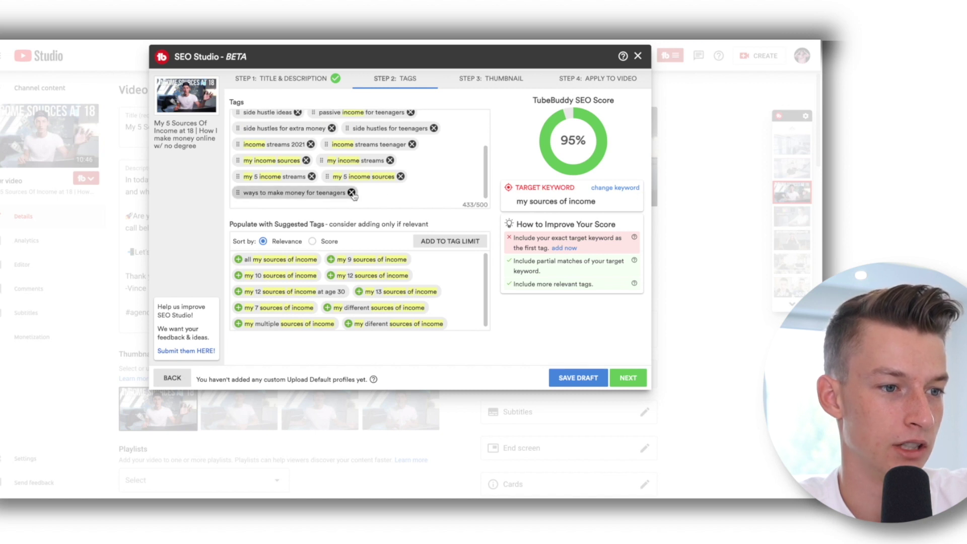
pyautogui.press('BackSpace')
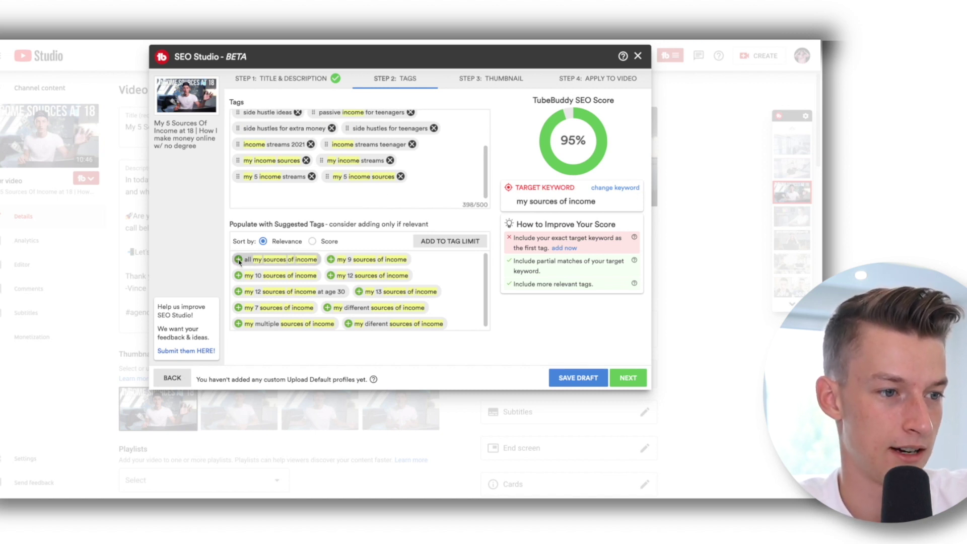
# Add the 'all my sources of income' and 'my 9 sources of income' tags, then advance to Thumbnail.
pyautogui.click(238, 259)
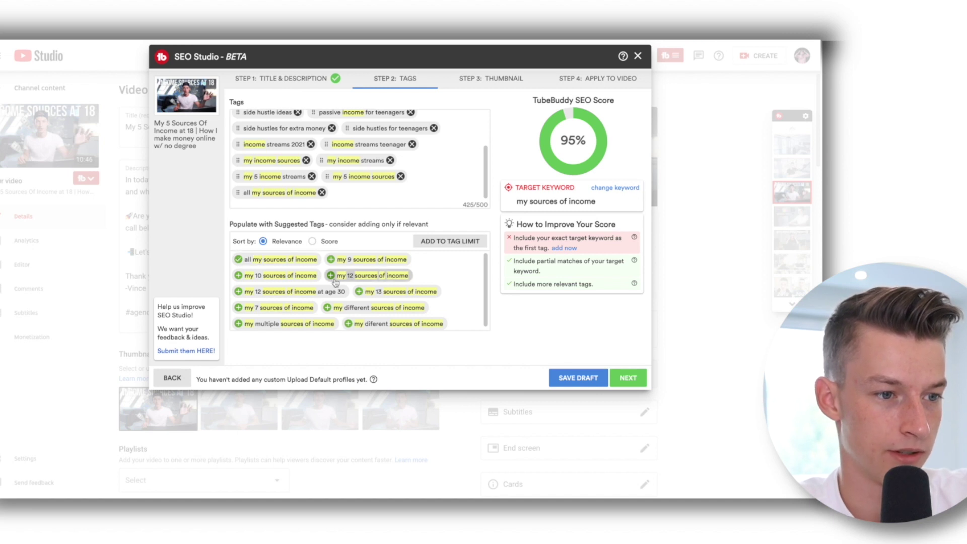
pyautogui.click(331, 259)
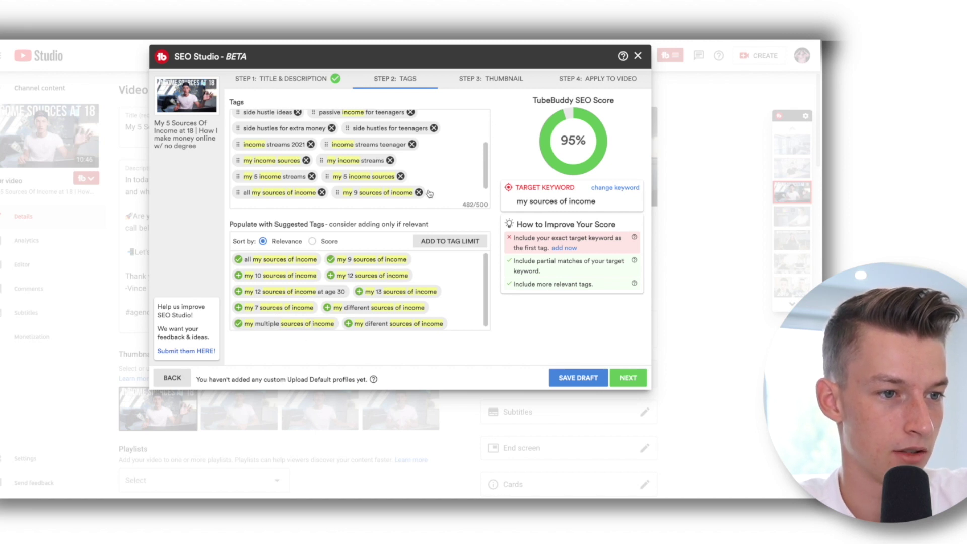
pyautogui.scroll(-1, 462, 145)
pyautogui.scroll(4, 461, 146)
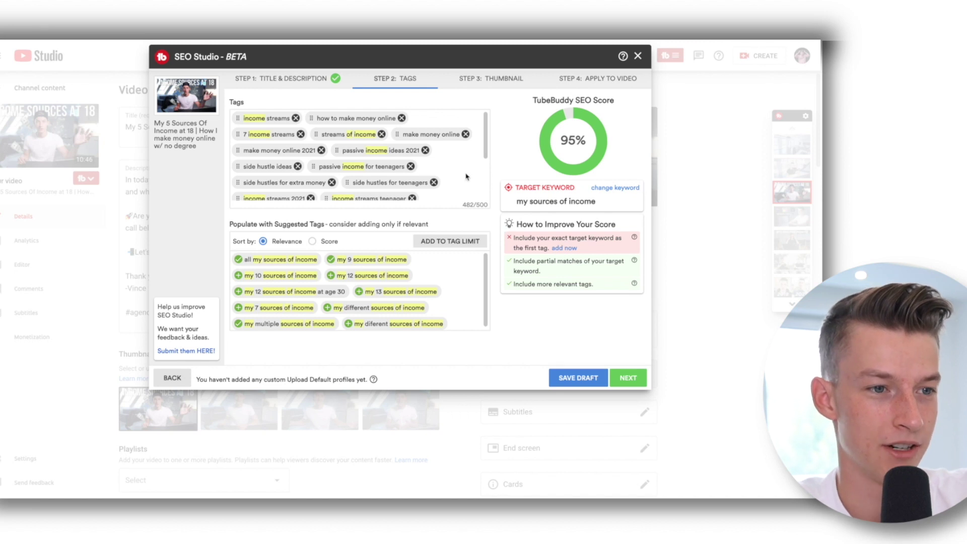
pyautogui.scroll(-4, 459, 171)
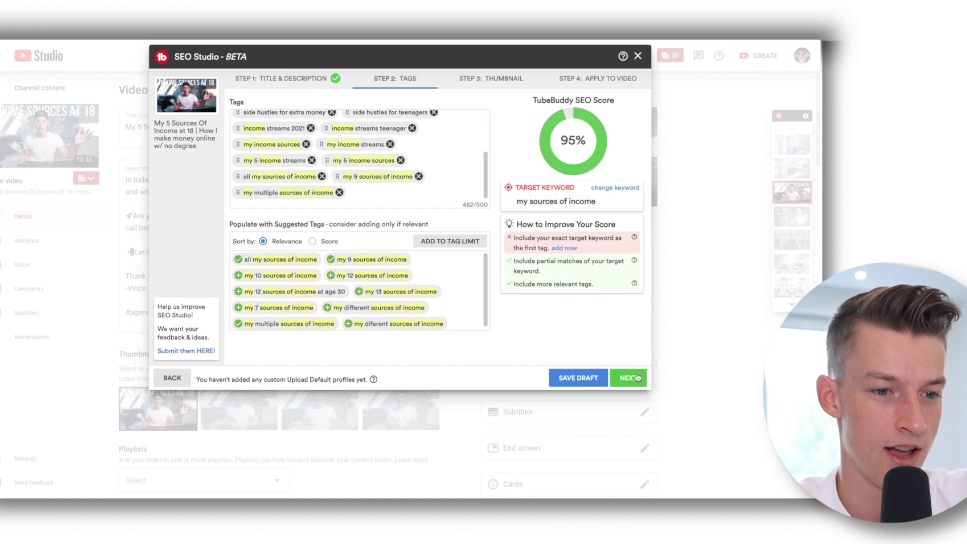
pyautogui.click(636, 377)
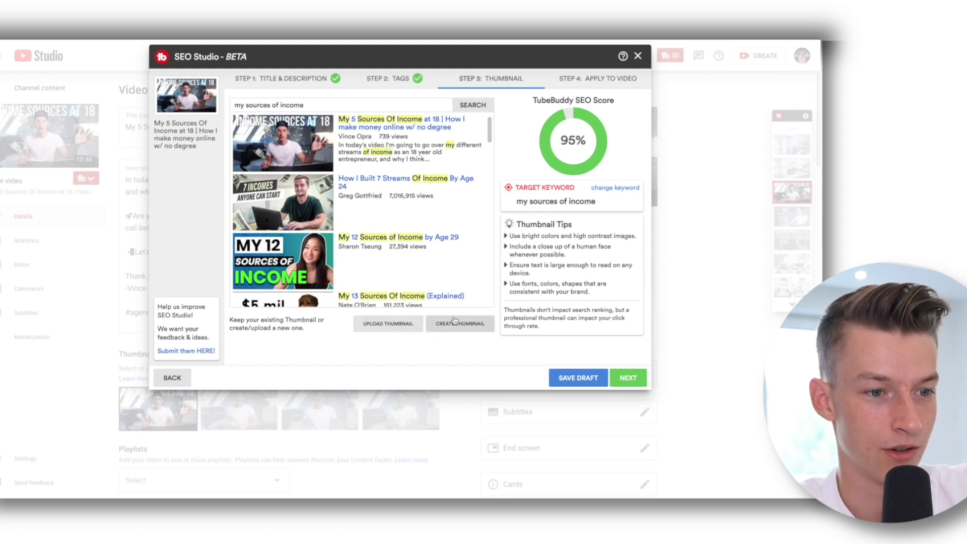
# Finish the Thumbnail step and advance to Step 4: Apply to Video.
pyautogui.click(629, 379)
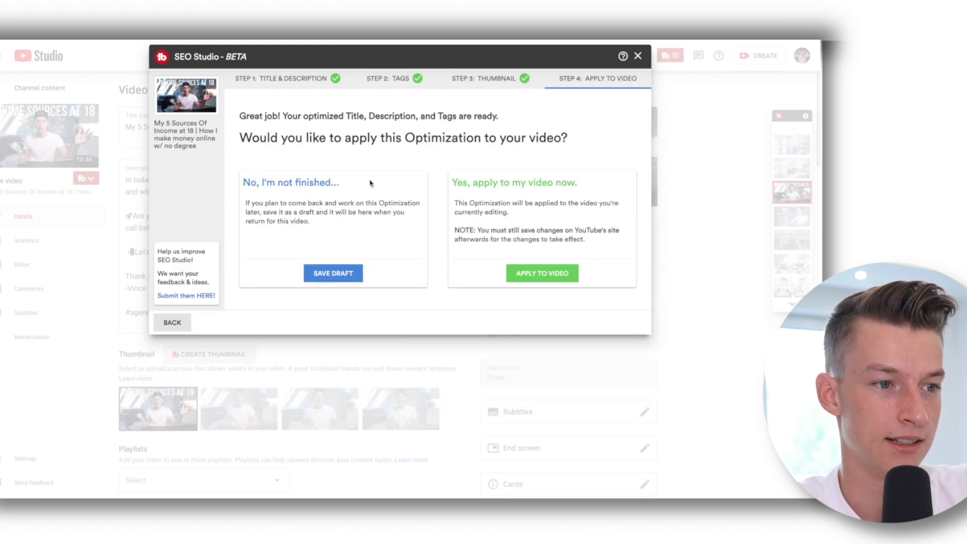